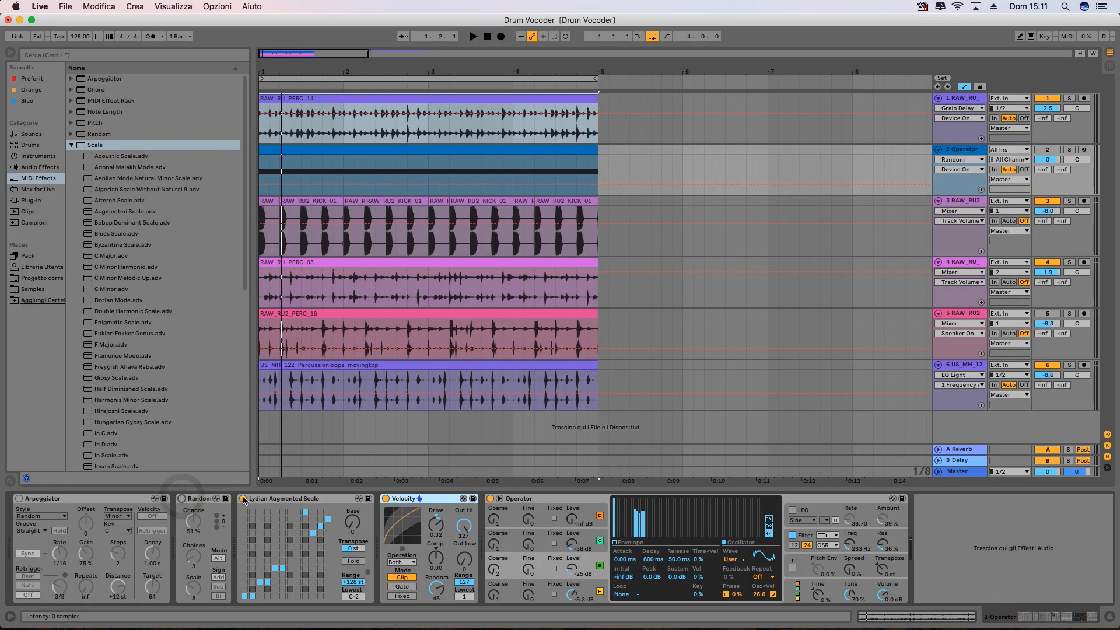
- Turn off the Lydian Augmented Scale and Velocity devices on the Operator track and open its MIDI clip's notes
click(243, 499)
click(386, 499)
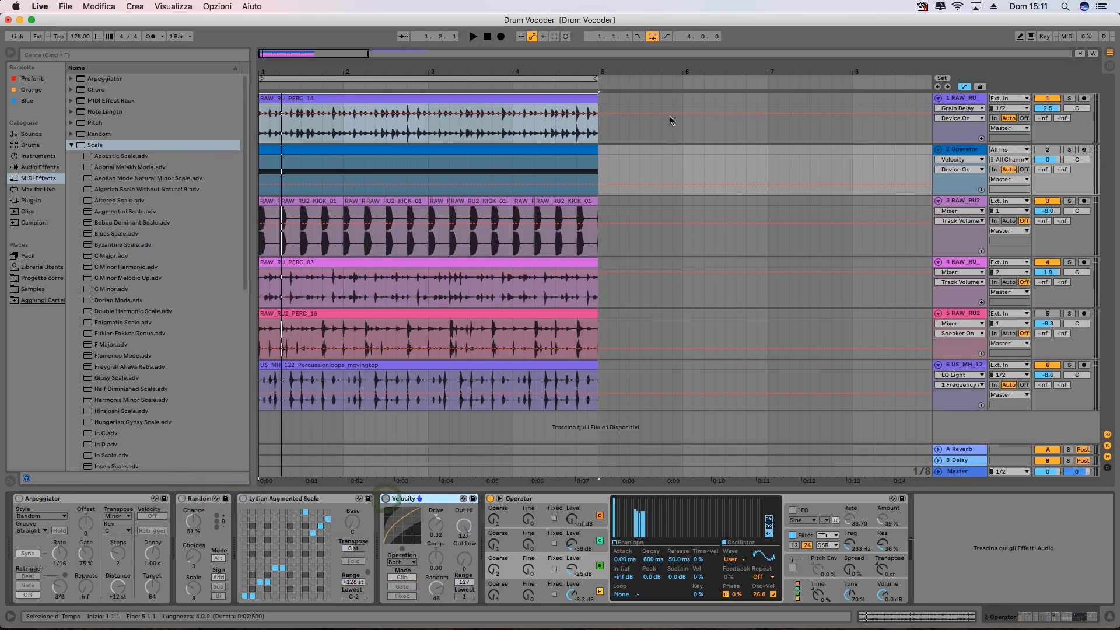
double_click(442, 154)
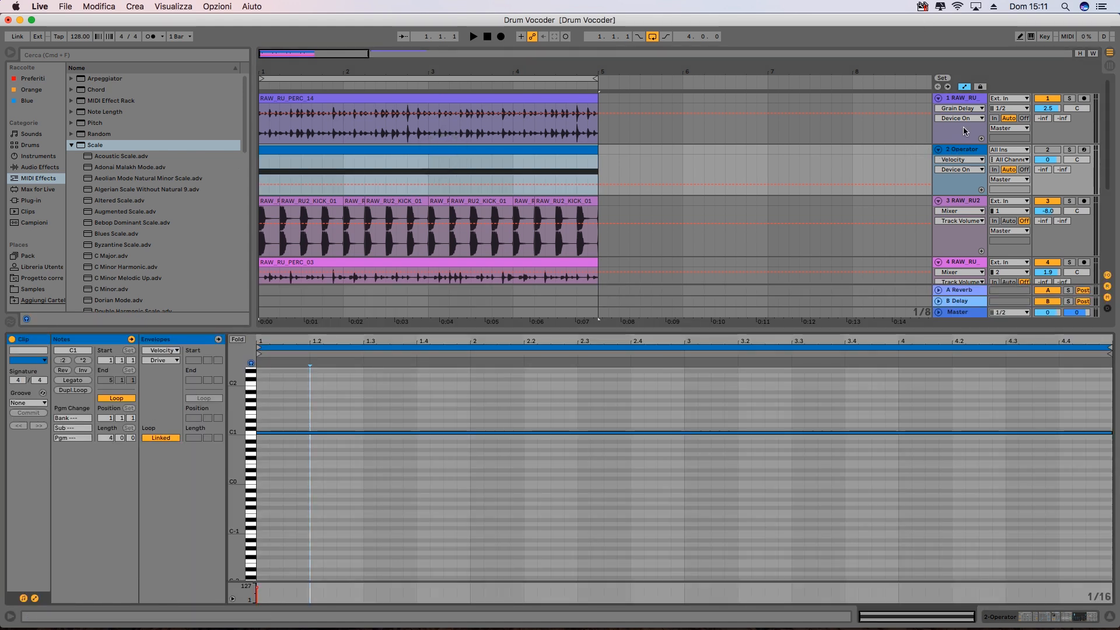
- Show the Operator track's device chain and examine oscillators A and B of the Operator synth
click(957, 150)
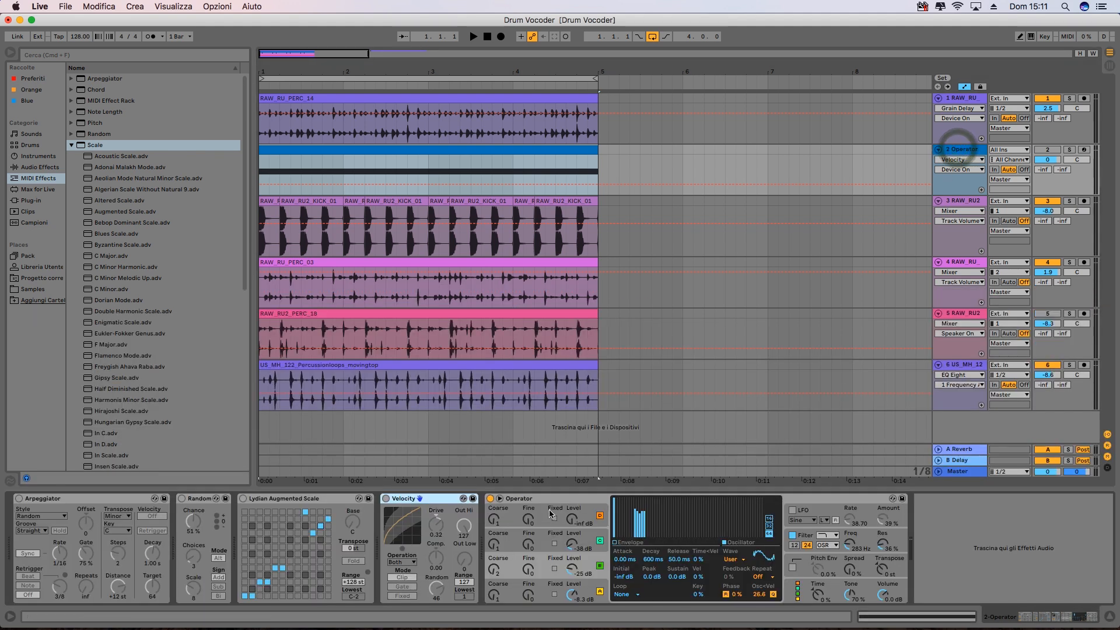
click(547, 588)
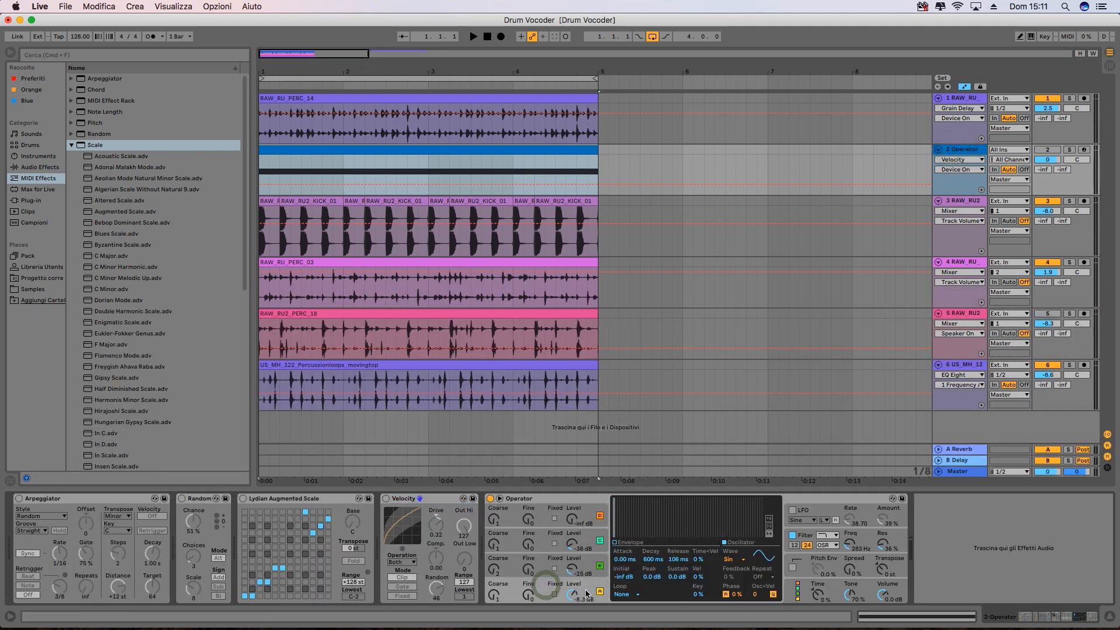
click(577, 564)
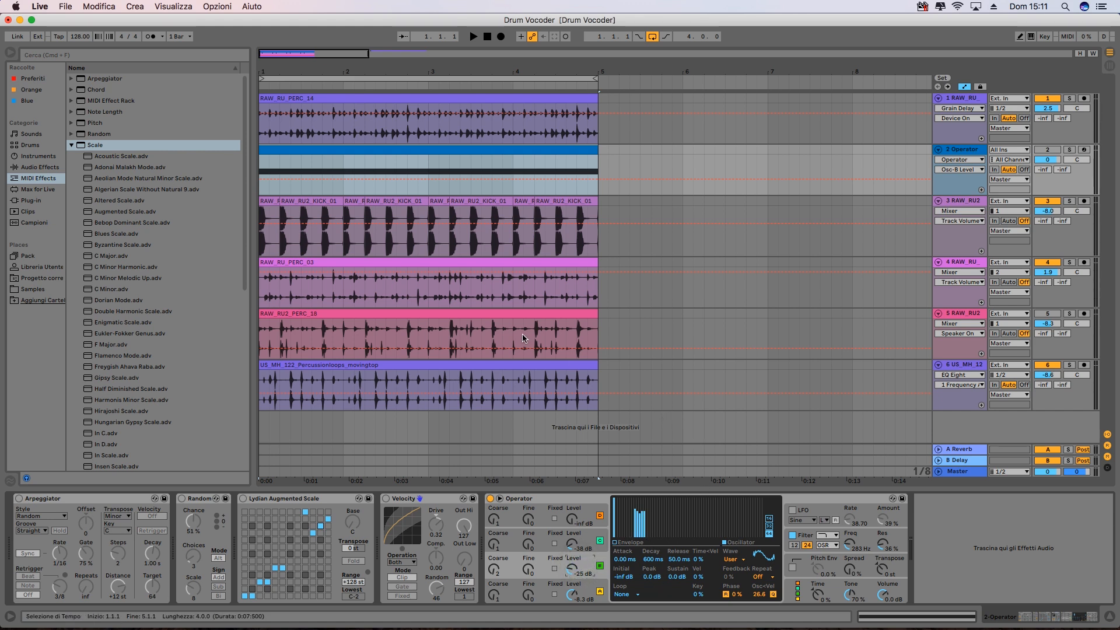
- Solo the 2 Operator track during playback to hear its plain sustained note, and stop playback
key(space)
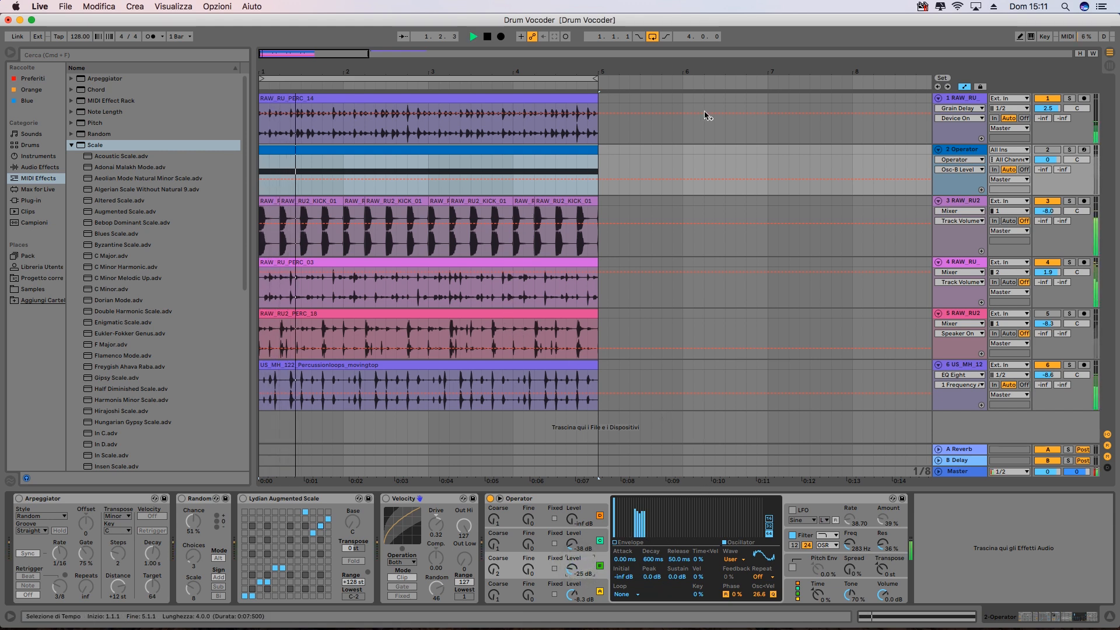
click(1069, 149)
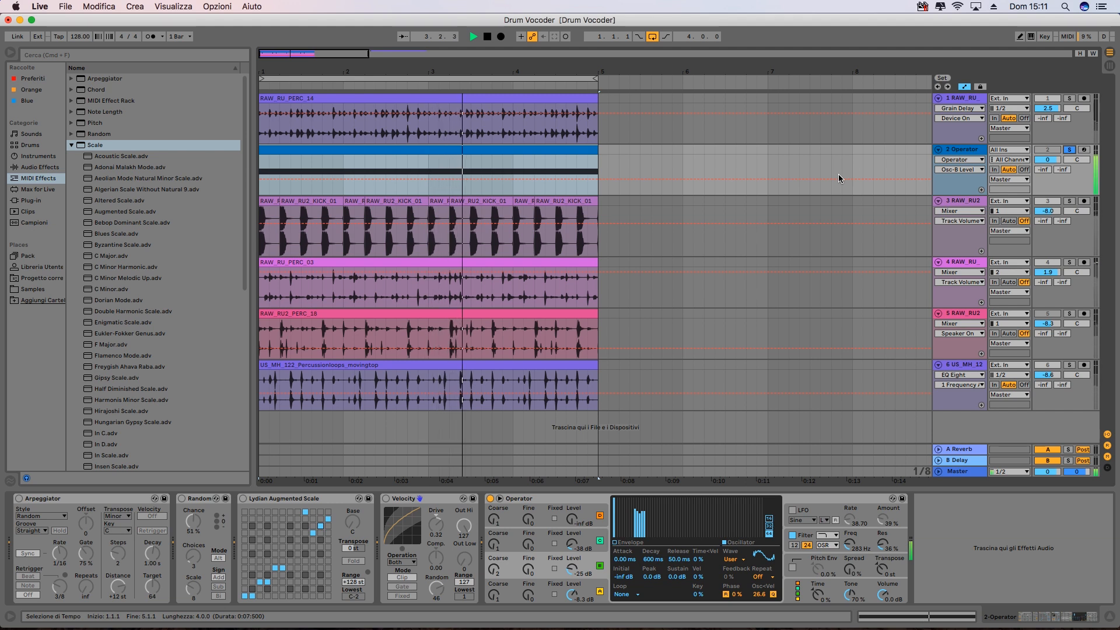
key(space)
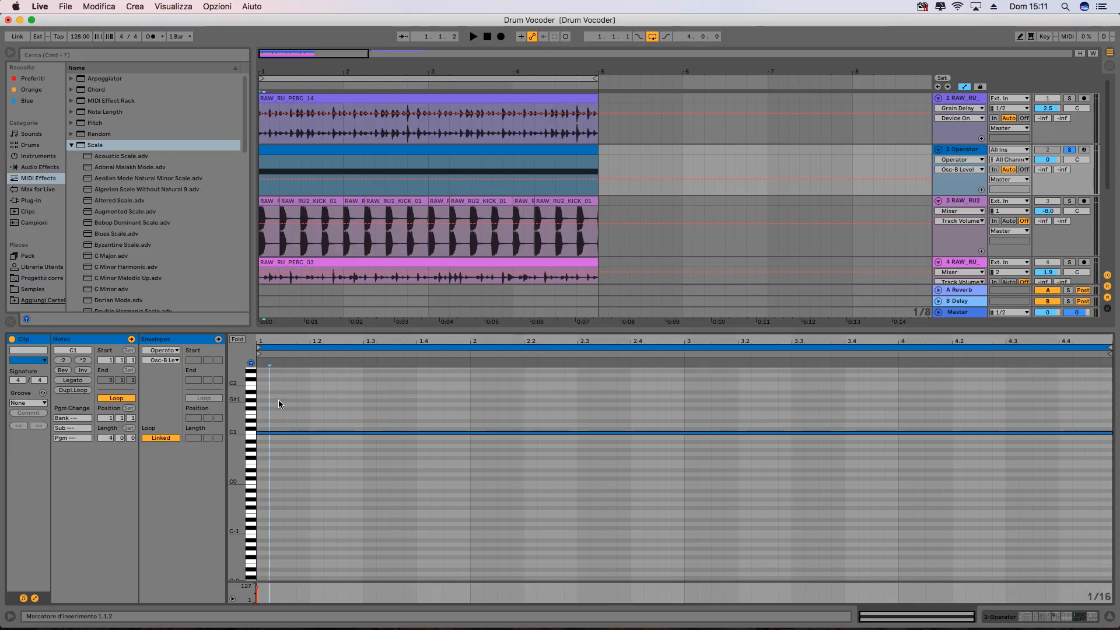
- Try a few short notes above the long C1 note in the clip's first bar, and delete them after playback
click(277, 400)
click(299, 417)
click(341, 396)
double_click(344, 422)
double_click(325, 412)
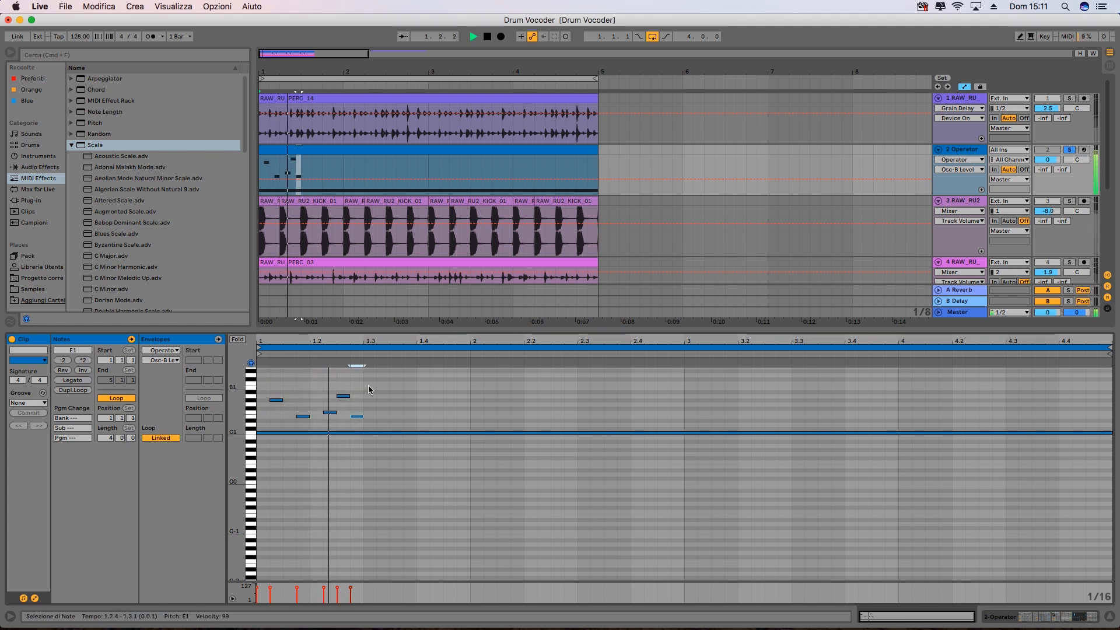
key(space)
drag(371, 384, 265, 418)
key(Delete)
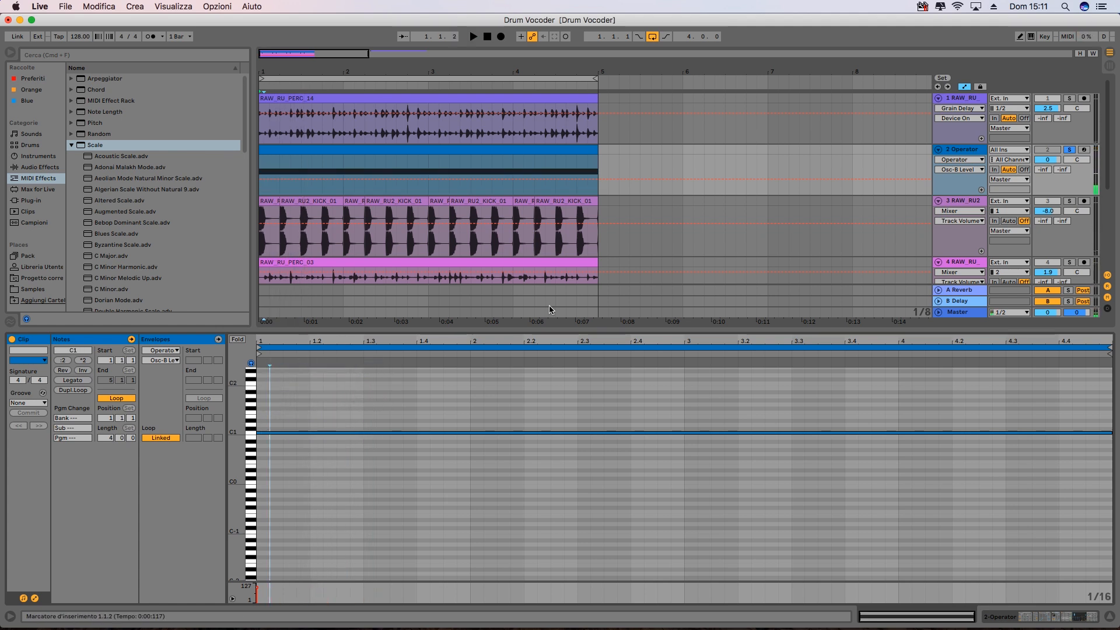
- Turn on the Arpeggiator on the Operator track and play the soloed track
click(961, 149)
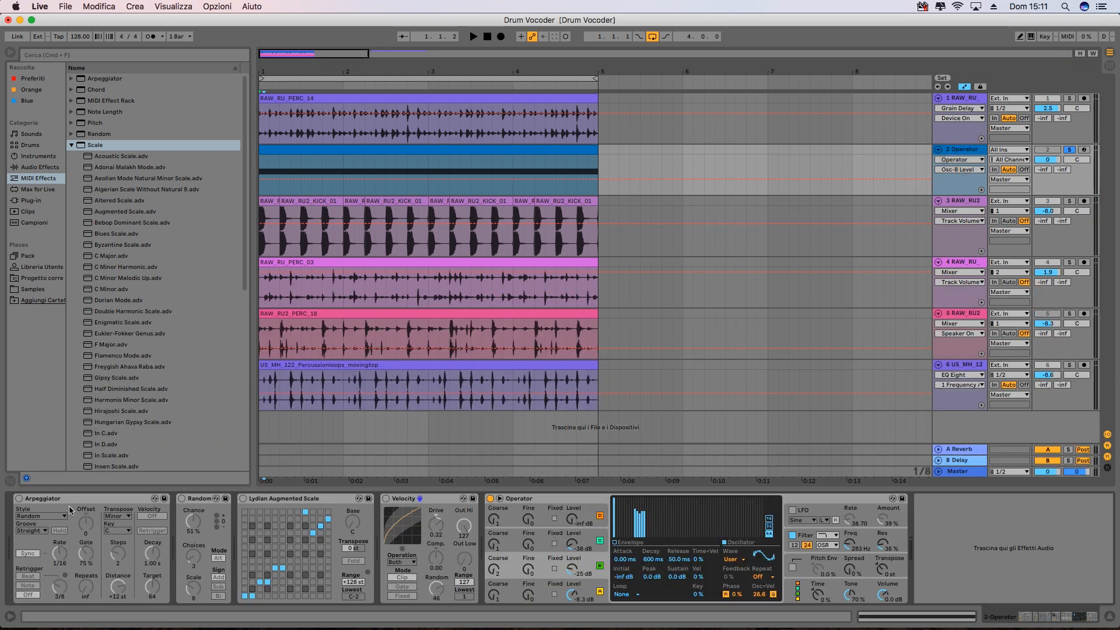
click(19, 498)
key(space)
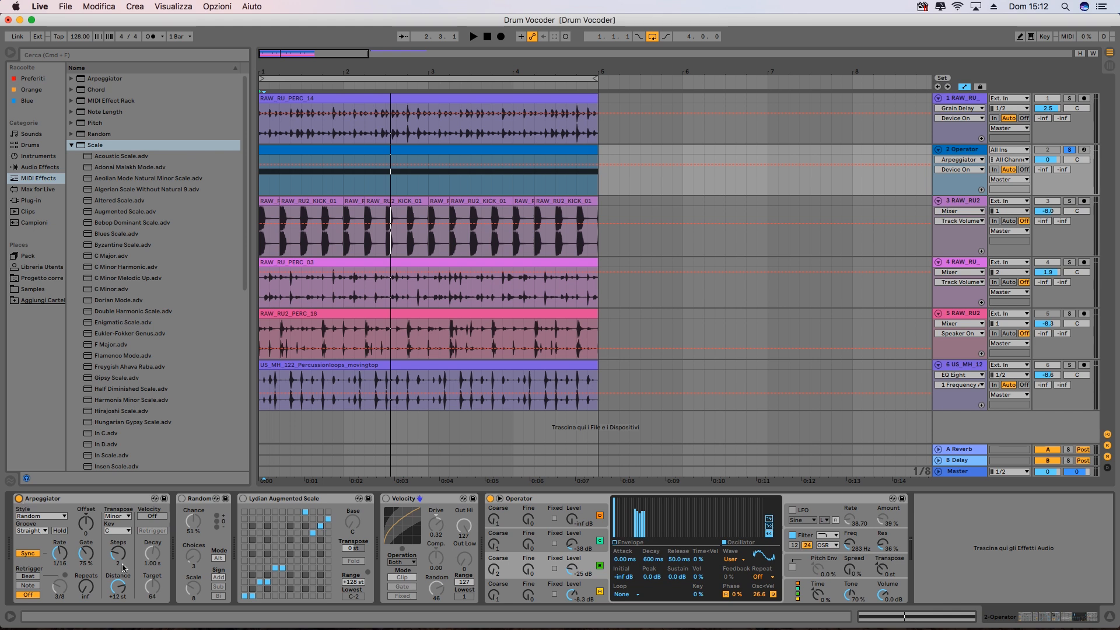
- Turn on the Random device following the Arpeggiator and audition the soloed Operator track
click(182, 499)
key(space)
key(space)
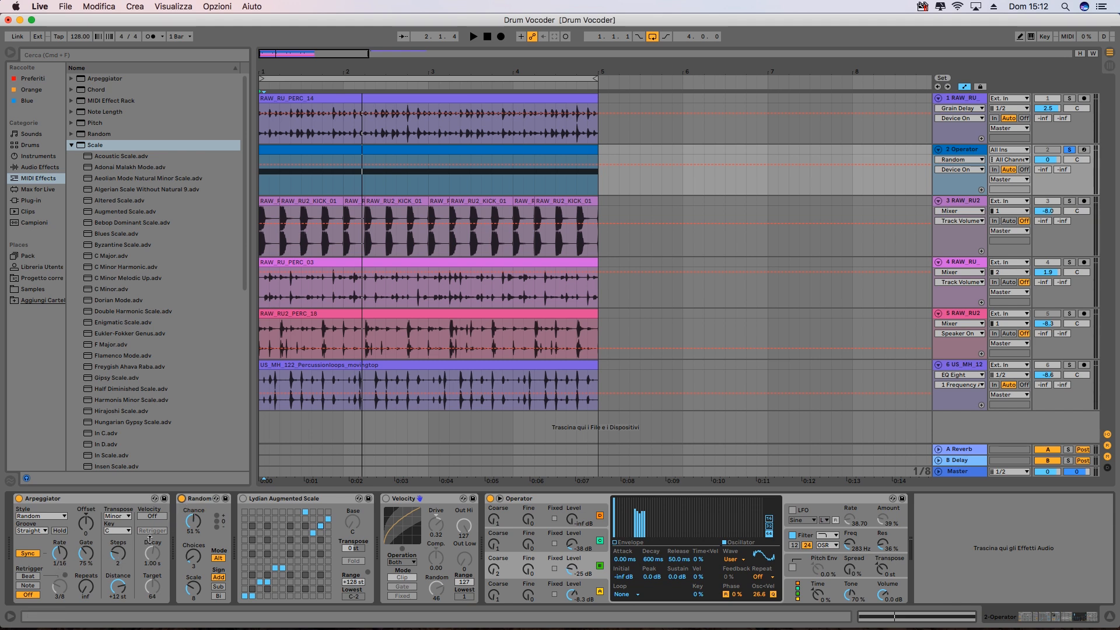
click(204, 498)
key(b)
key(space)
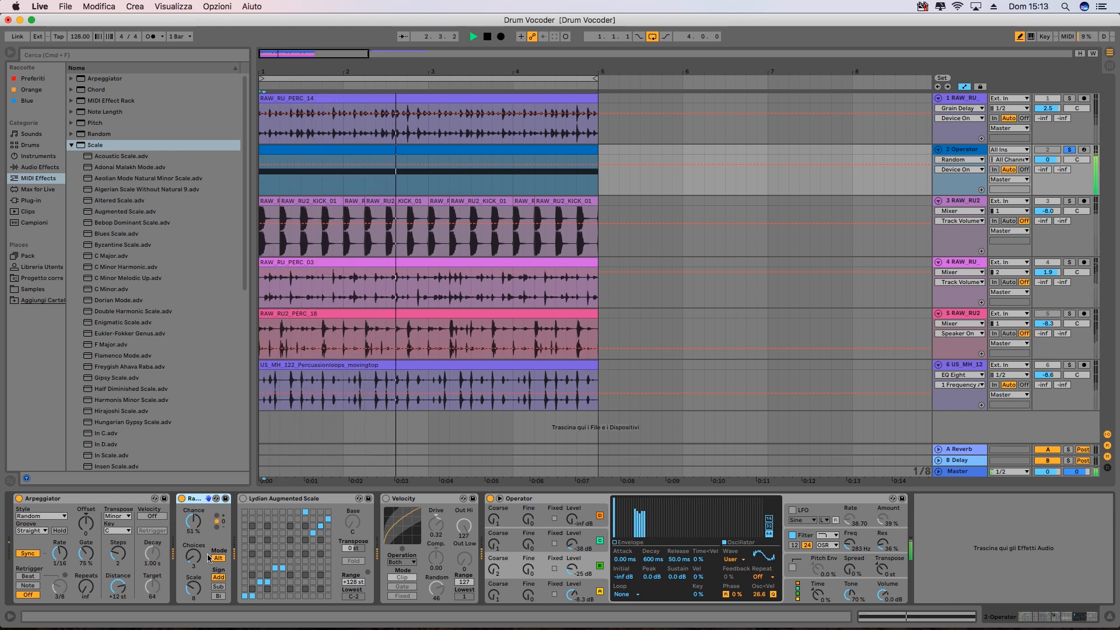
click(280, 503)
key(space)
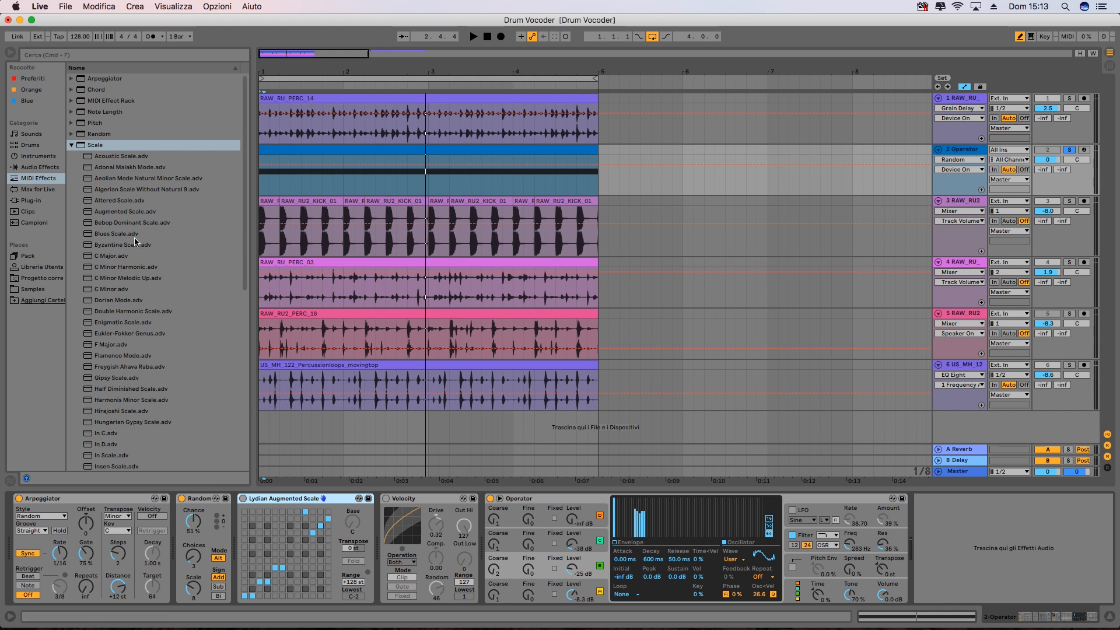
- Turn on the Lydian Augmented Scale device and play the soloed Operator track through it
click(280, 503)
click(244, 499)
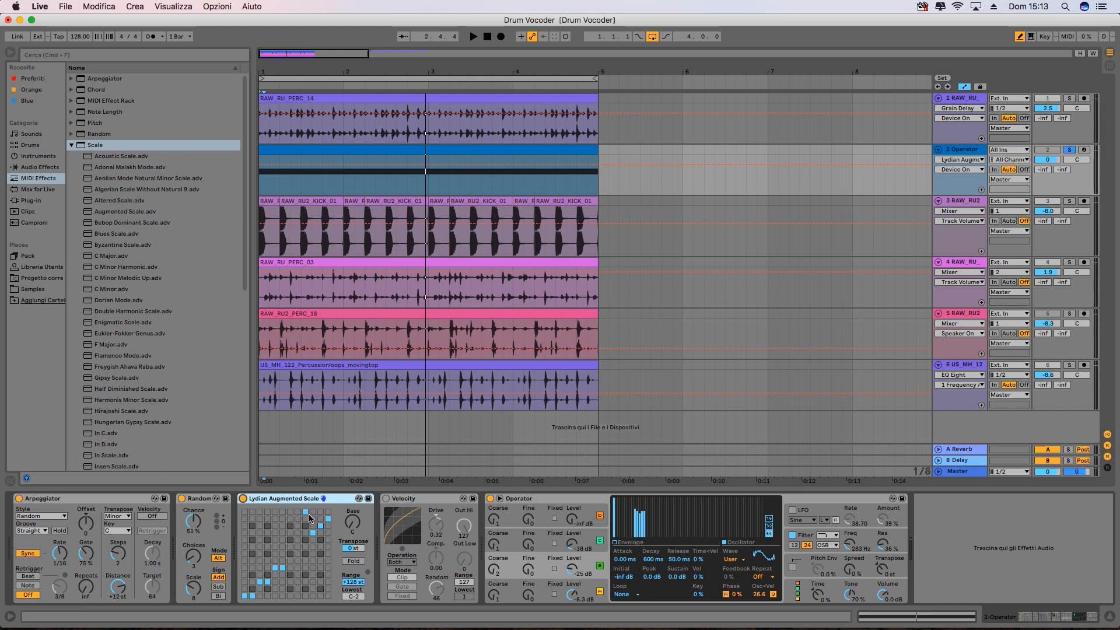
key(space)
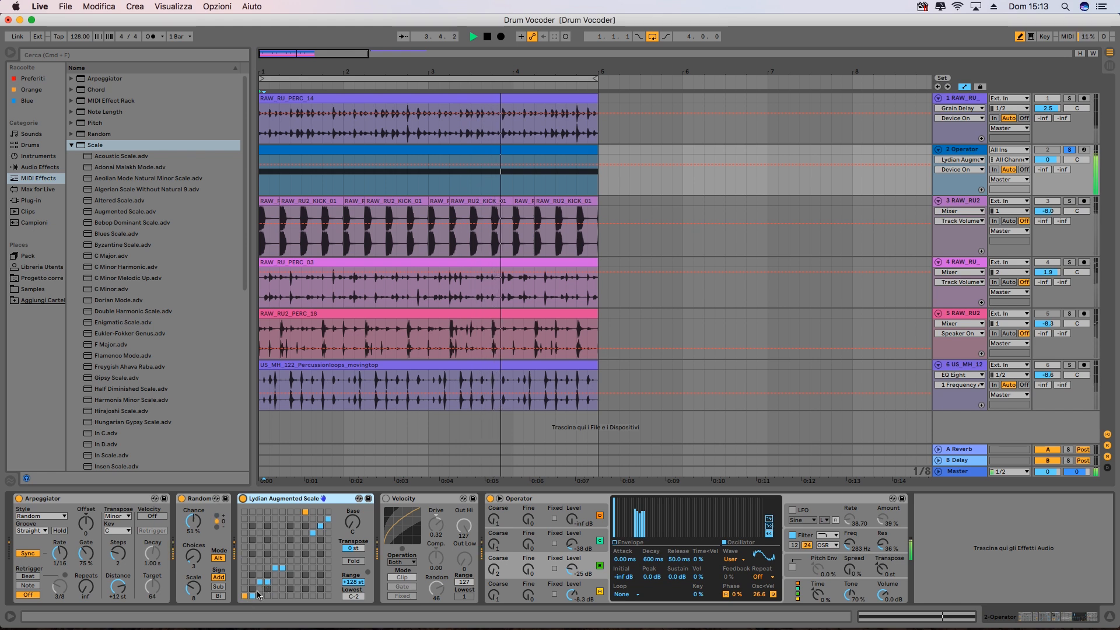
key(space)
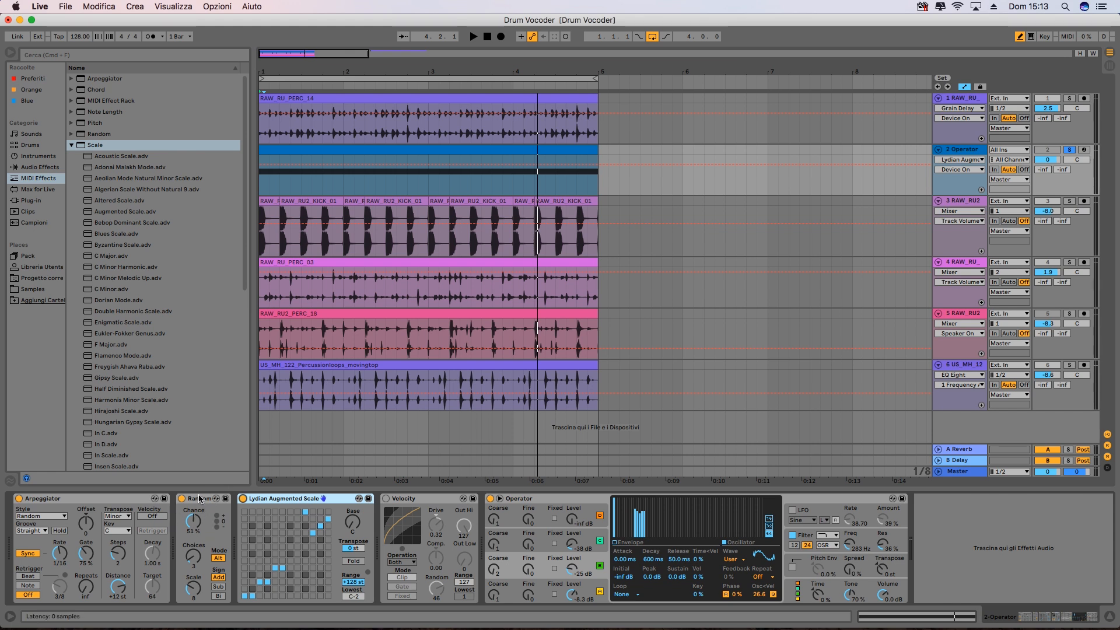
- Compare the random arpeggio with the Lydian Augmented Scale device switched off and back on during playback
key(space)
click(243, 500)
click(244, 500)
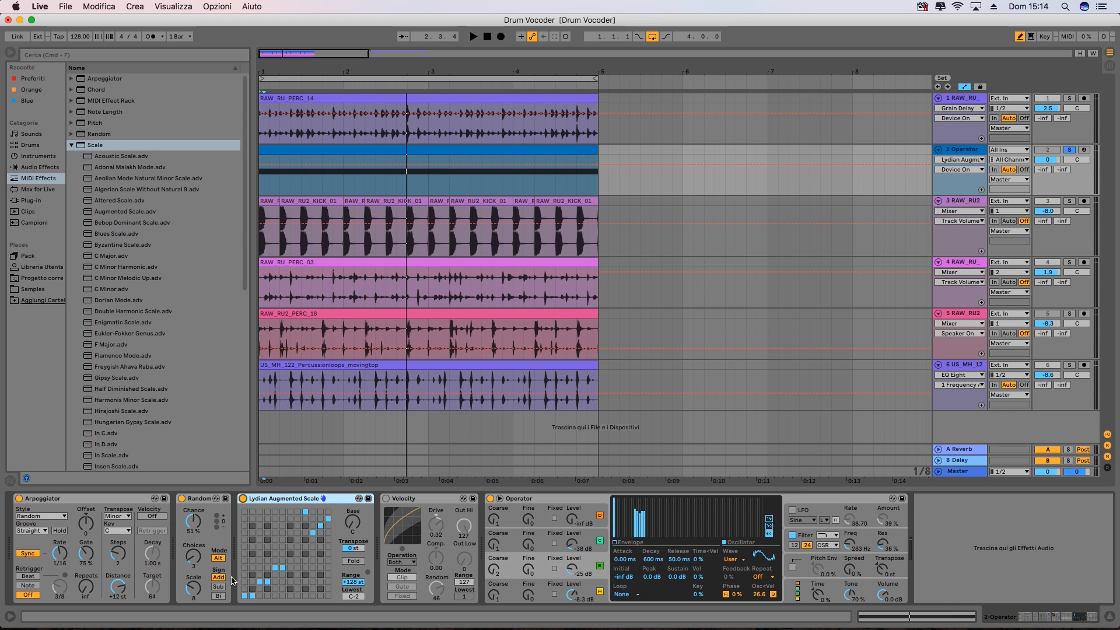
- Turn on the Velocity device, and audition the Operator track with it before unsoloing the track
click(386, 499)
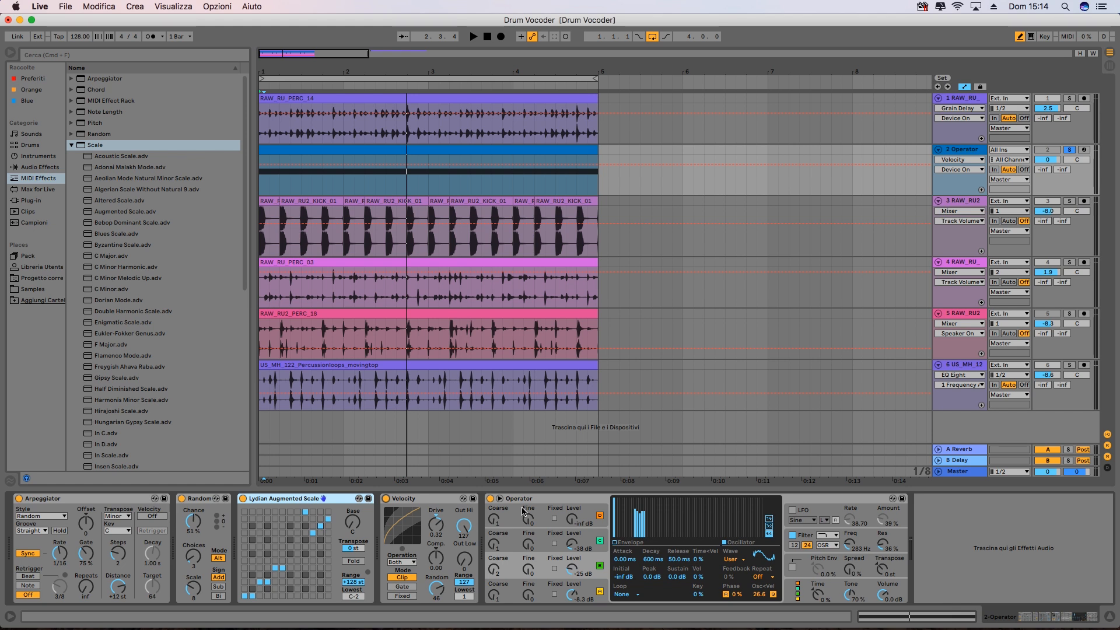
click(549, 596)
click(542, 569)
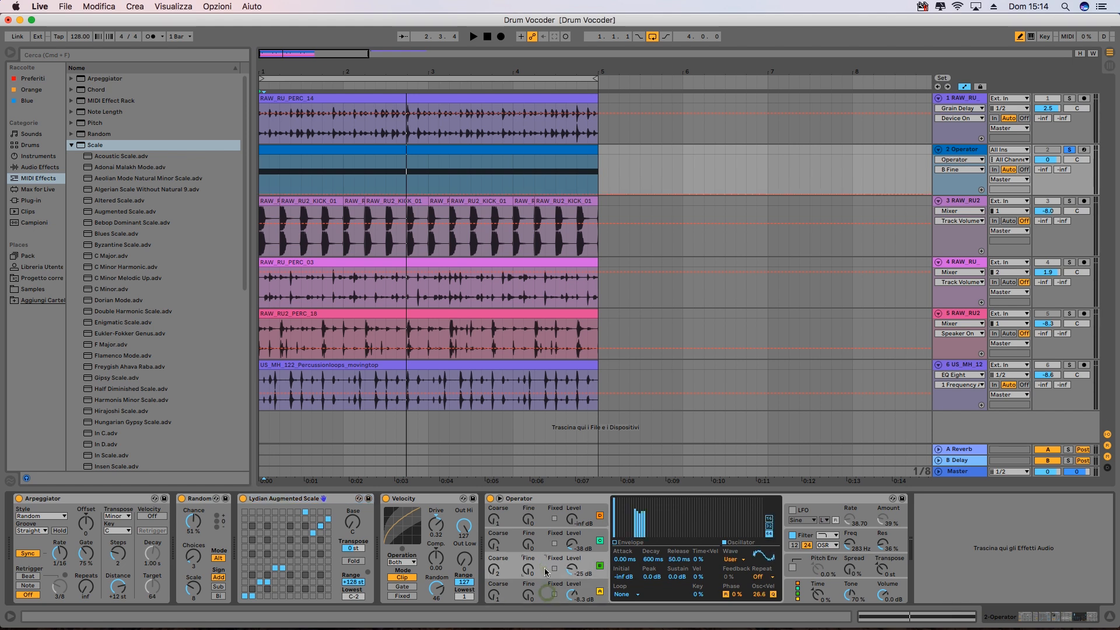
key(space)
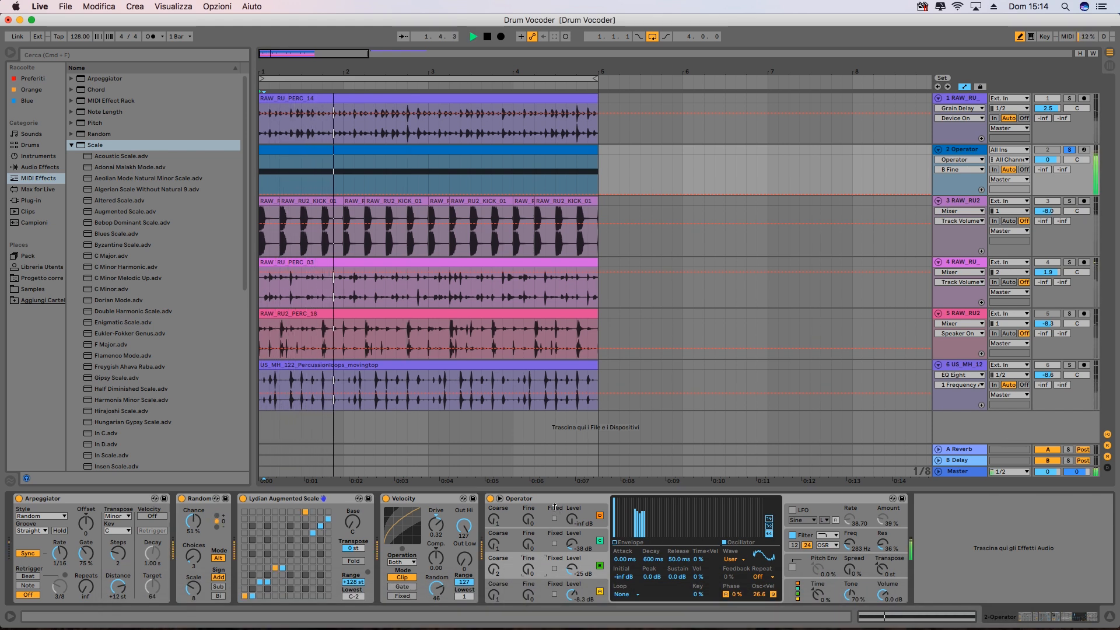
key(space)
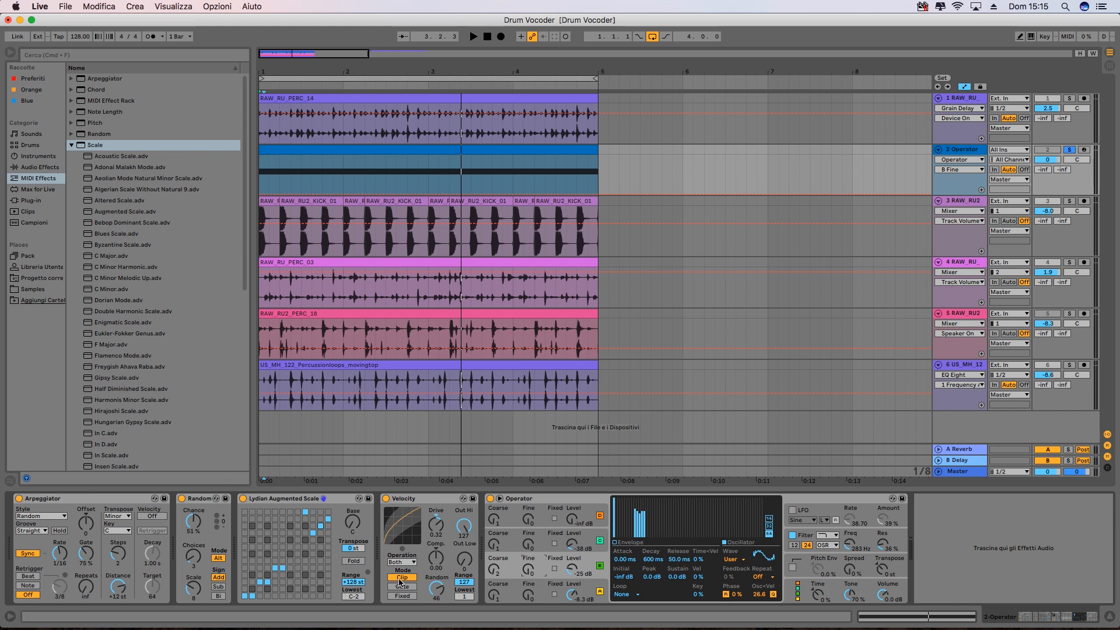
click(1071, 150)
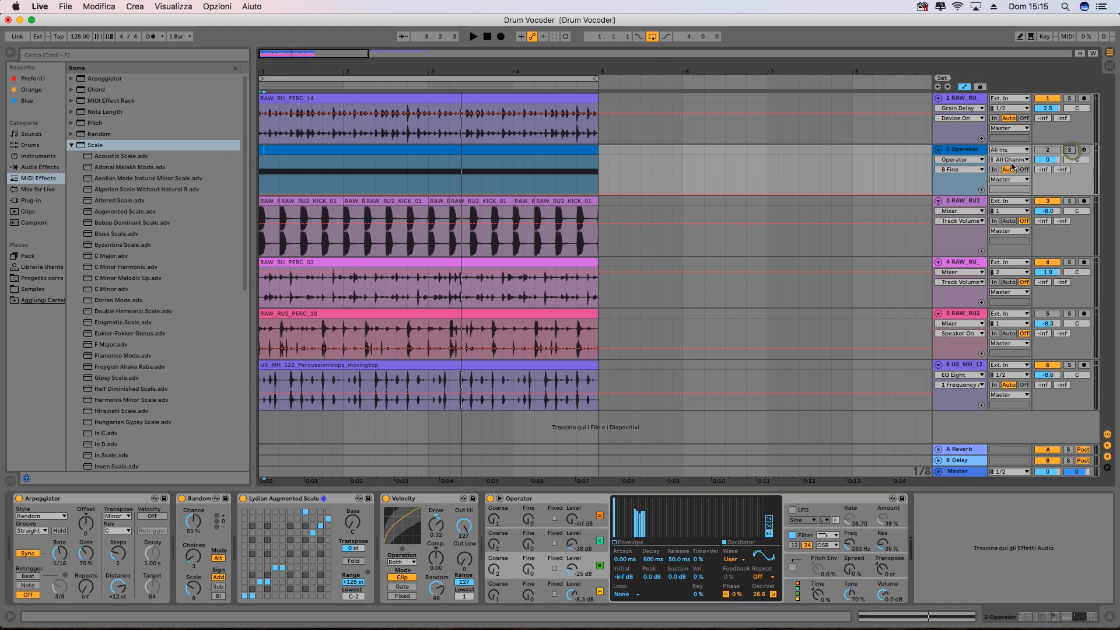
- Set the carrier of the Vocoder on track 1 to External, with 2-Operator as its audio source
click(972, 99)
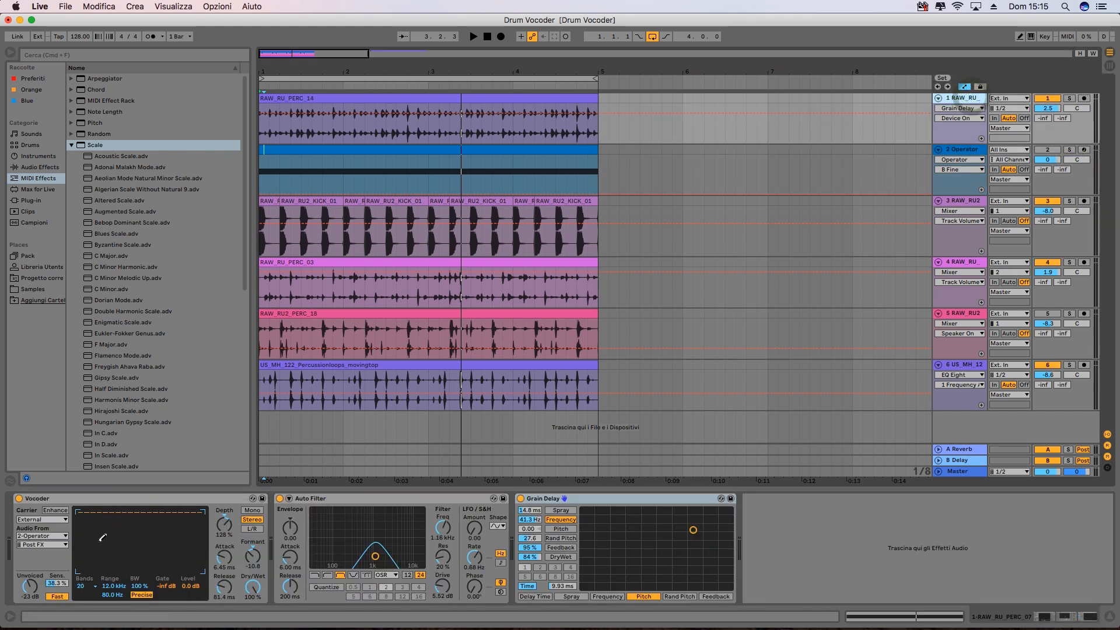
click(40, 519)
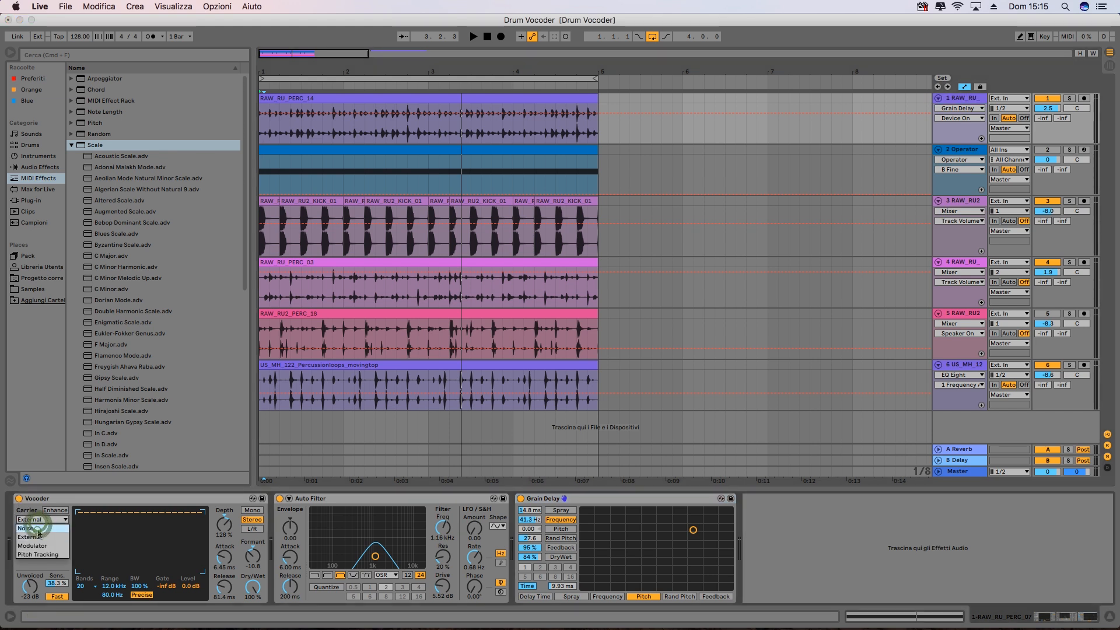
click(40, 525)
click(41, 520)
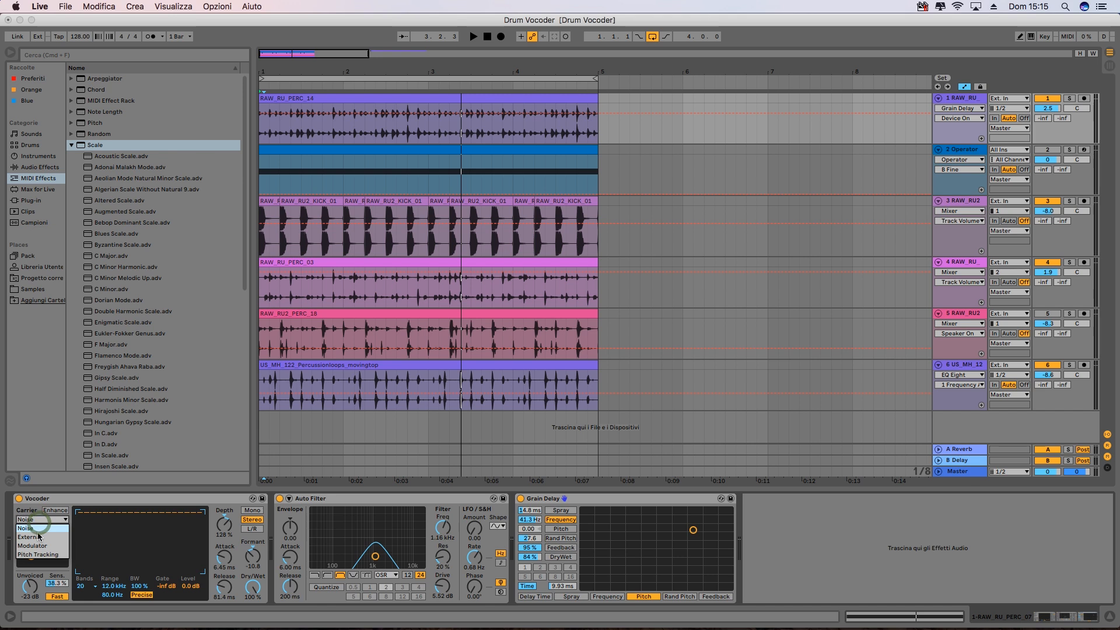
click(39, 536)
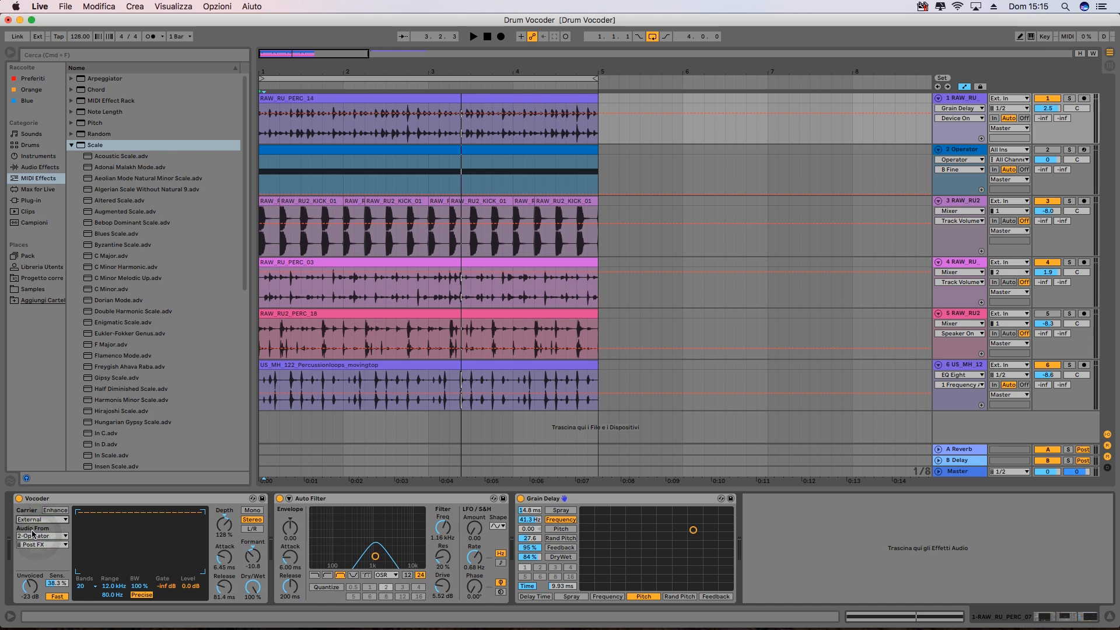
click(39, 541)
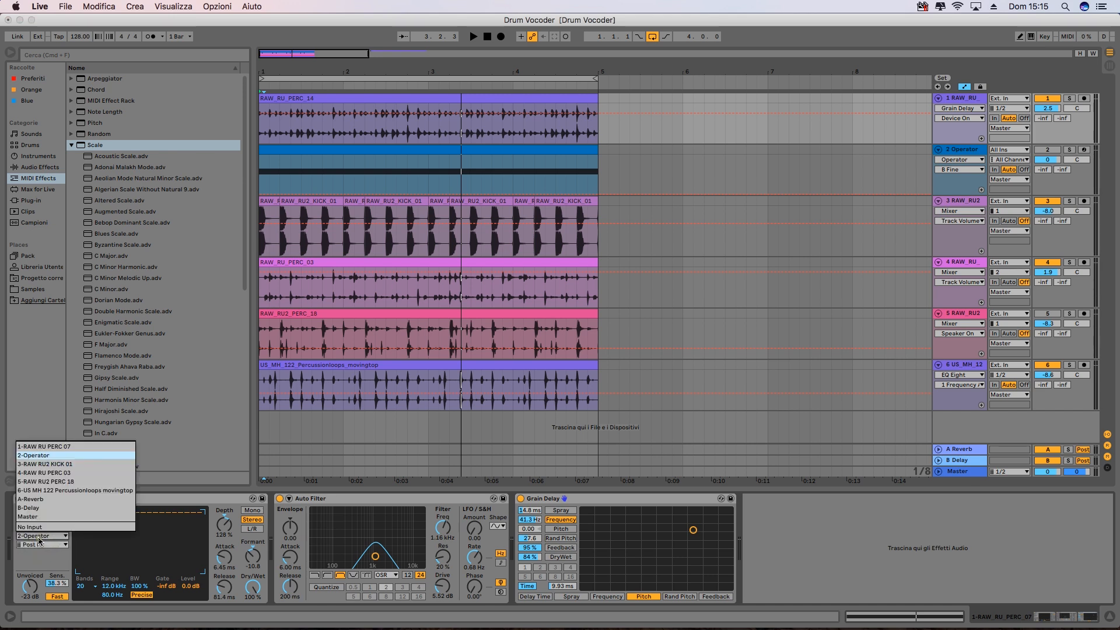
click(53, 455)
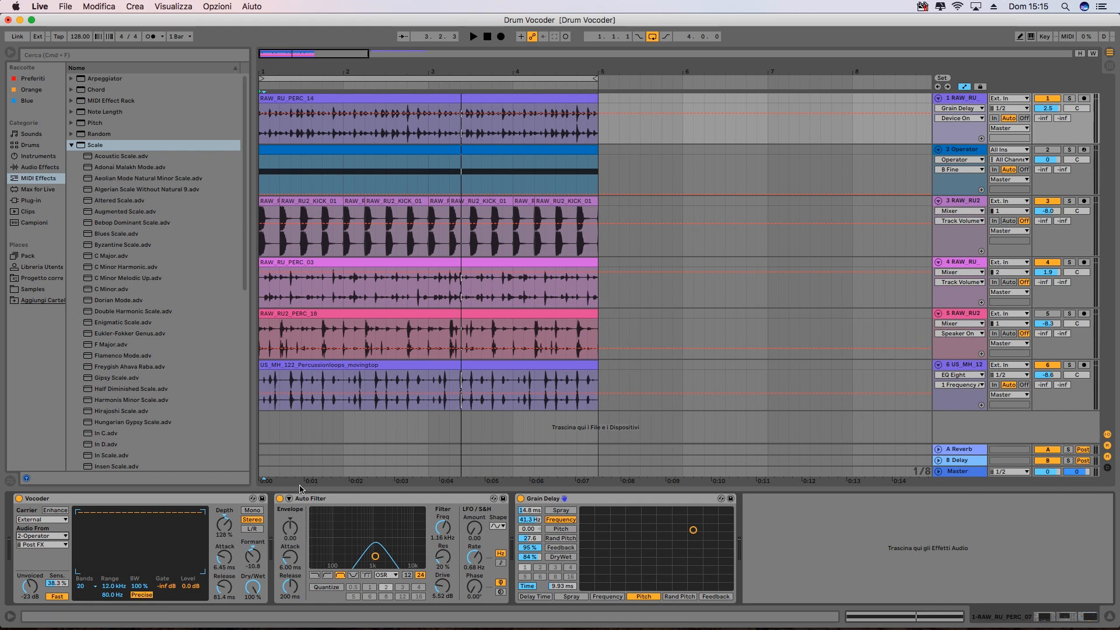
- Turn off the Auto Filter, Grain Delay and Vocoder on track 1, and play that track soloed
click(280, 499)
click(520, 498)
click(18, 498)
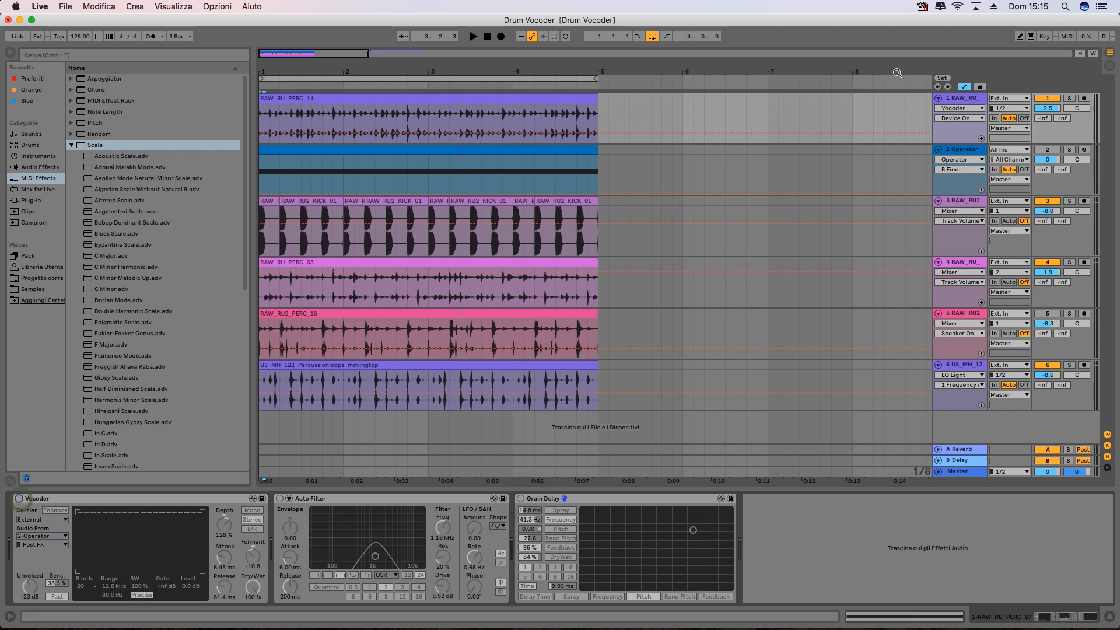
click(1069, 98)
key(space)
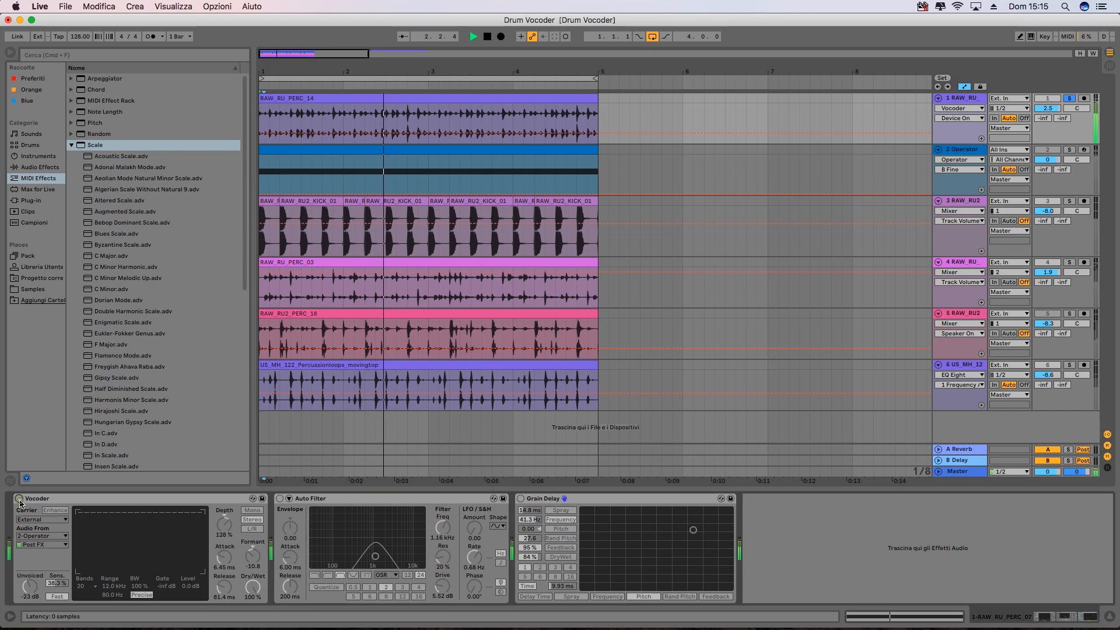
- Turn on the Vocoder and set depth to 133 %, attack 4.64 ms, release 59.3 ms, formant -6.40 and dry/wet 100 %
click(19, 499)
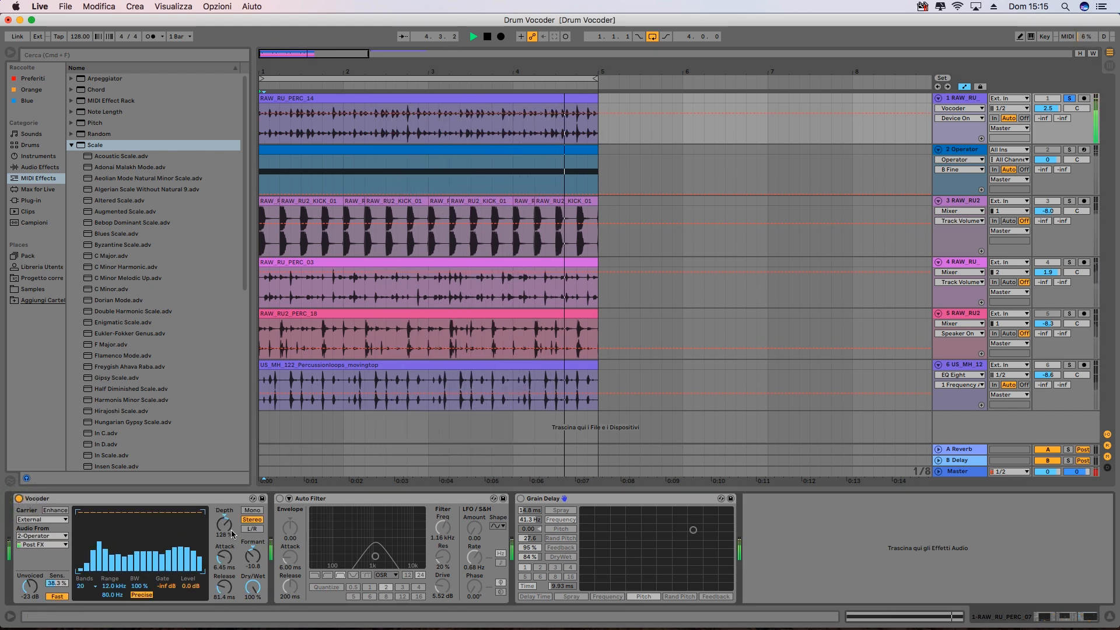
click(253, 585)
mouse_move(252, 585)
mouse_down()
mouse_move(252, 595)
mouse_move(253, 585)
mouse_up()
drag(224, 524, 223, 615)
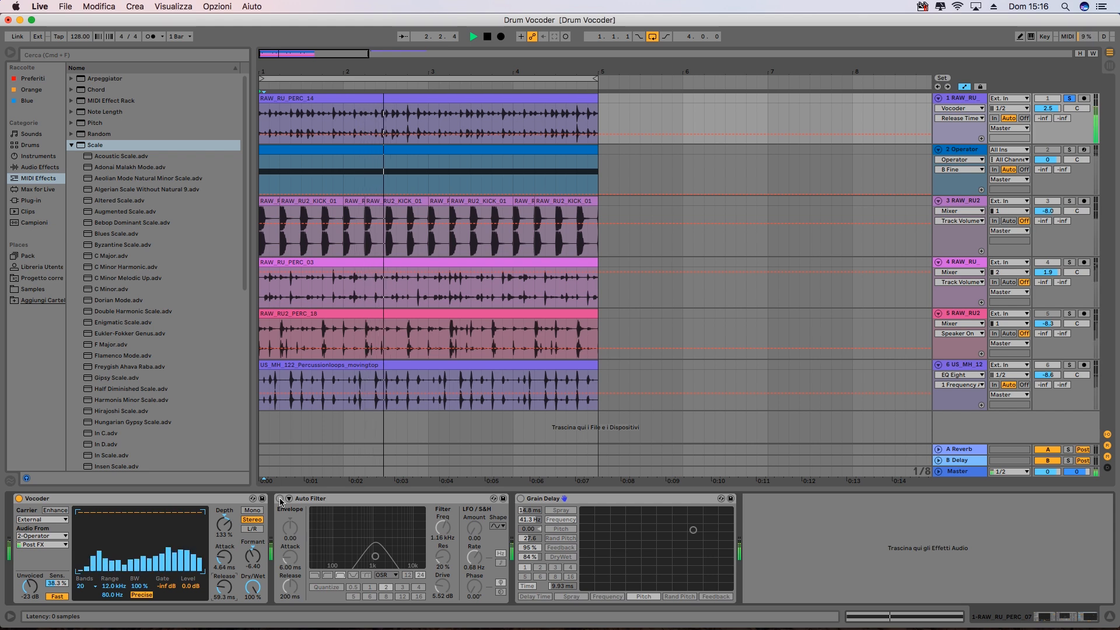
- Turn on the Auto Filter following the Vocoder on track 1 during playback
click(280, 499)
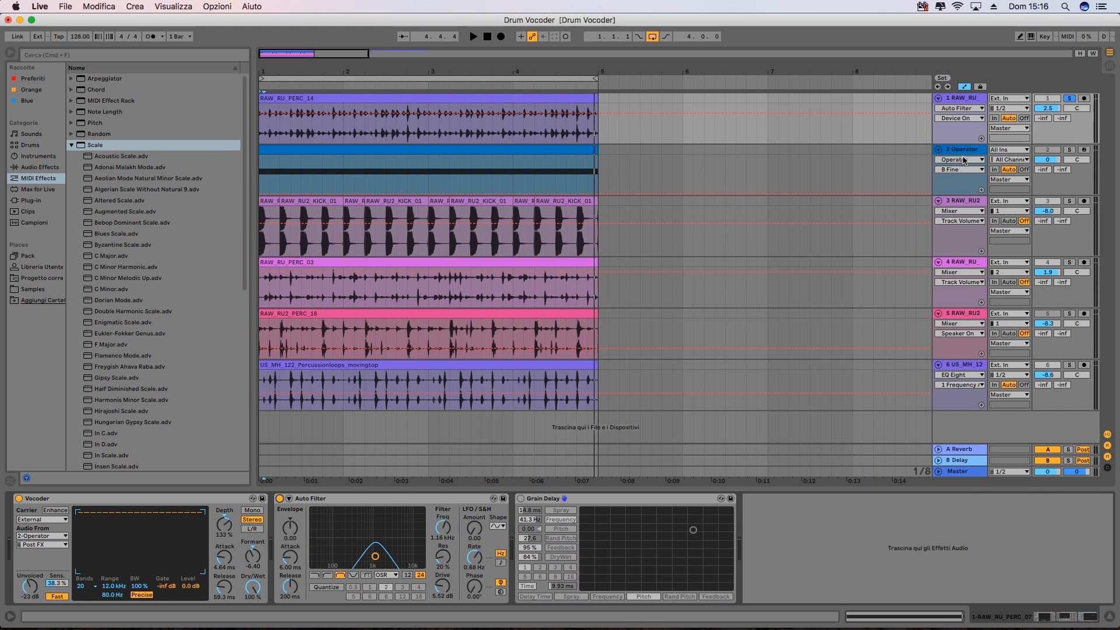
- Inspect the Operator carrier track's device chain and the sustained C1 note in its MIDI clip
click(964, 153)
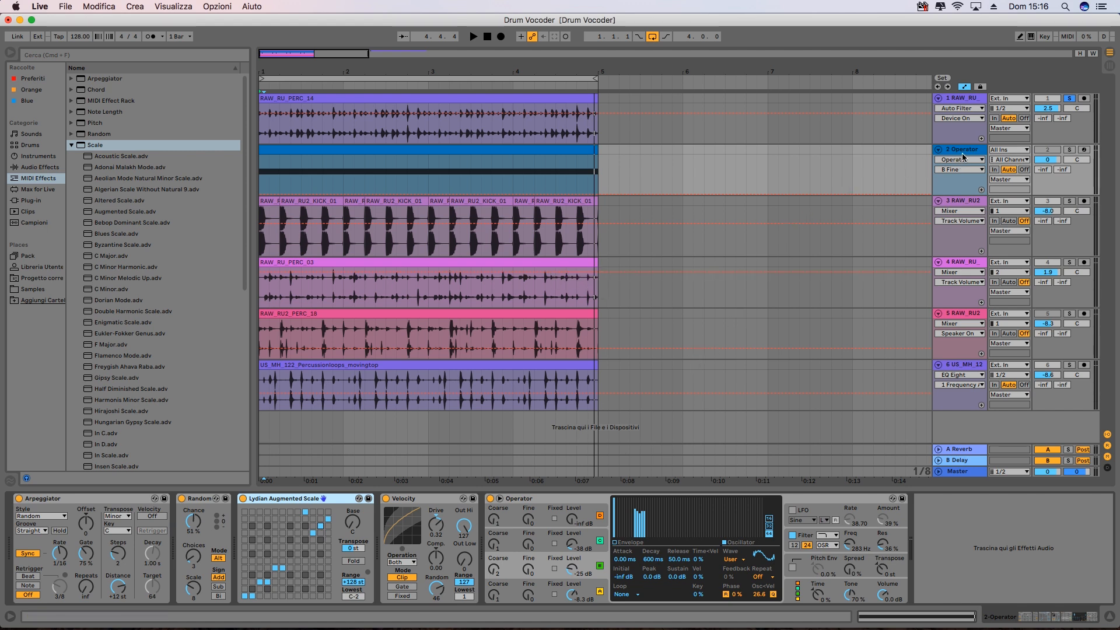
double_click(445, 151)
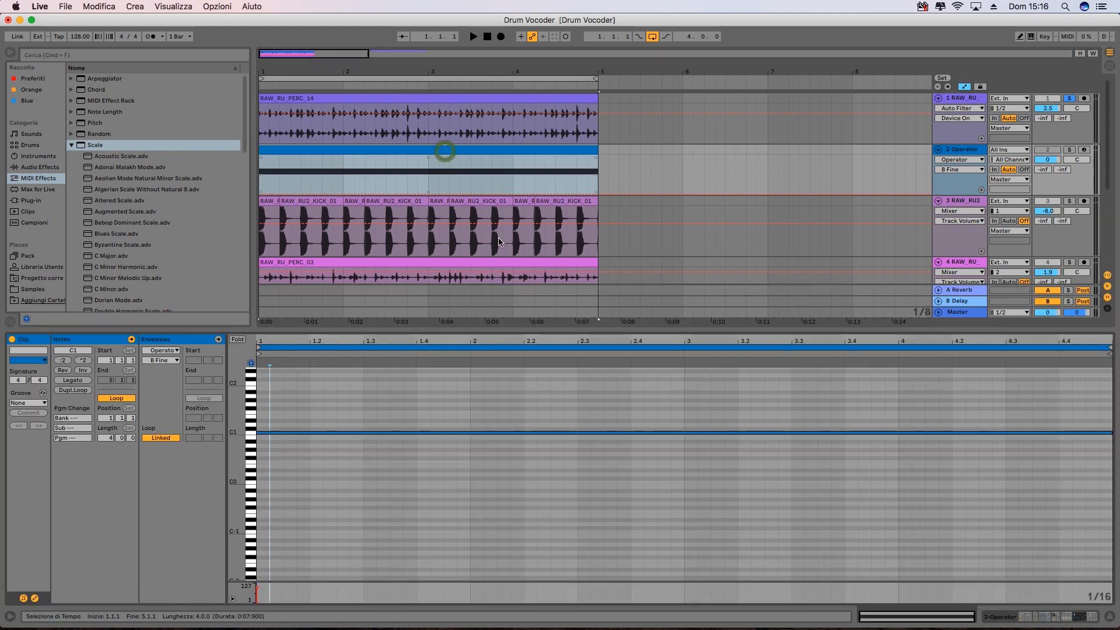
click(1076, 617)
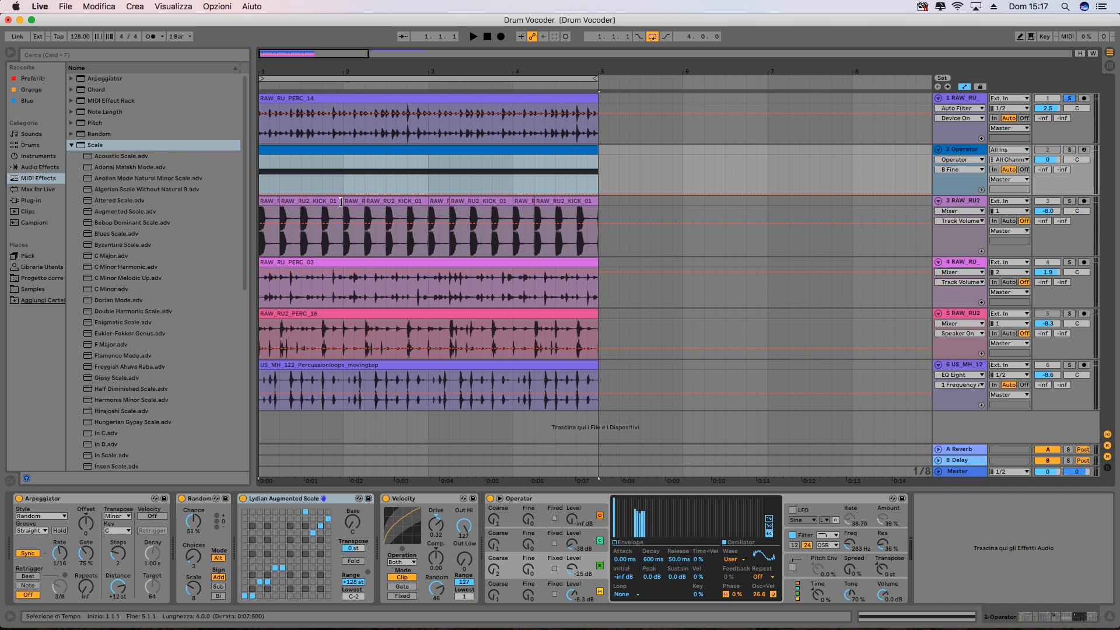
double_click(312, 153)
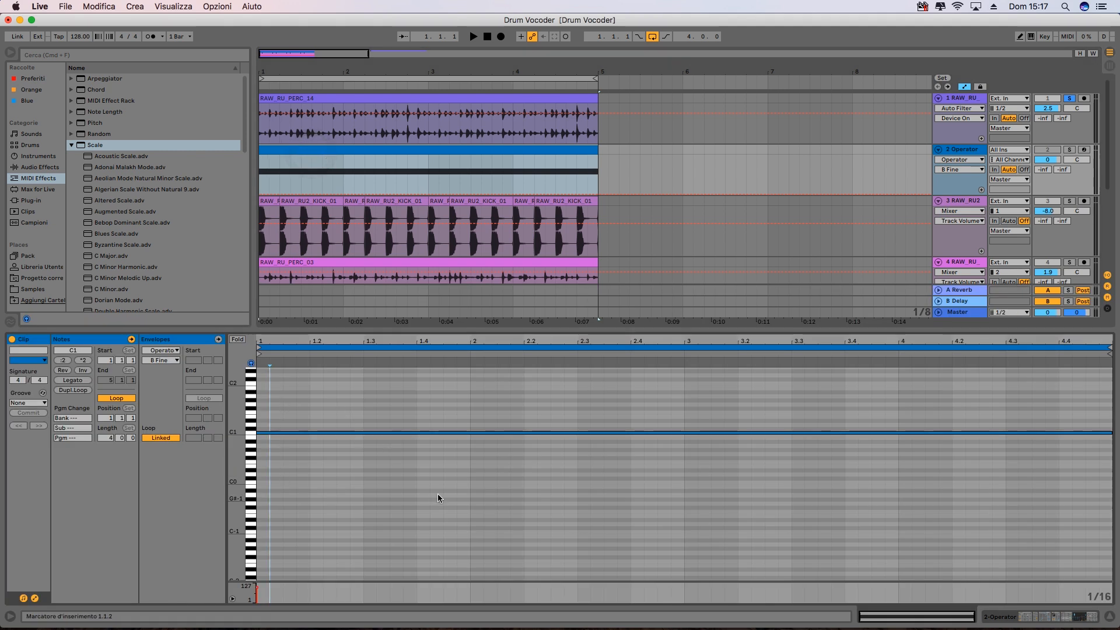
key(super+alt+l)
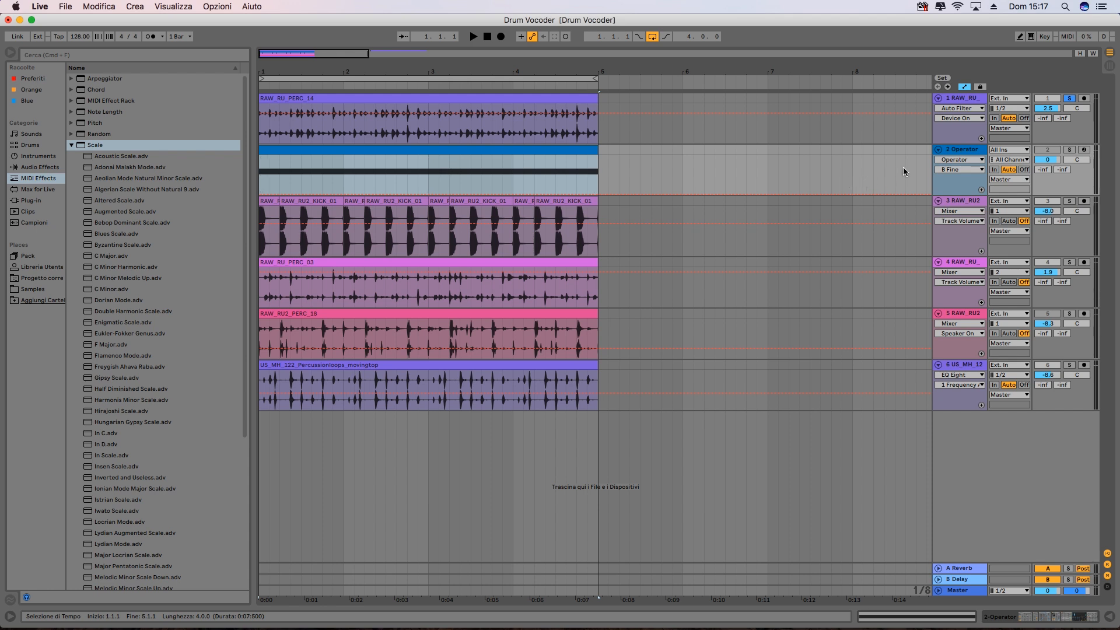
- Open the RAW_RU_PERC_14 clip on track 1 to examine its sample and envelope, and return to the track's devices
click(963, 98)
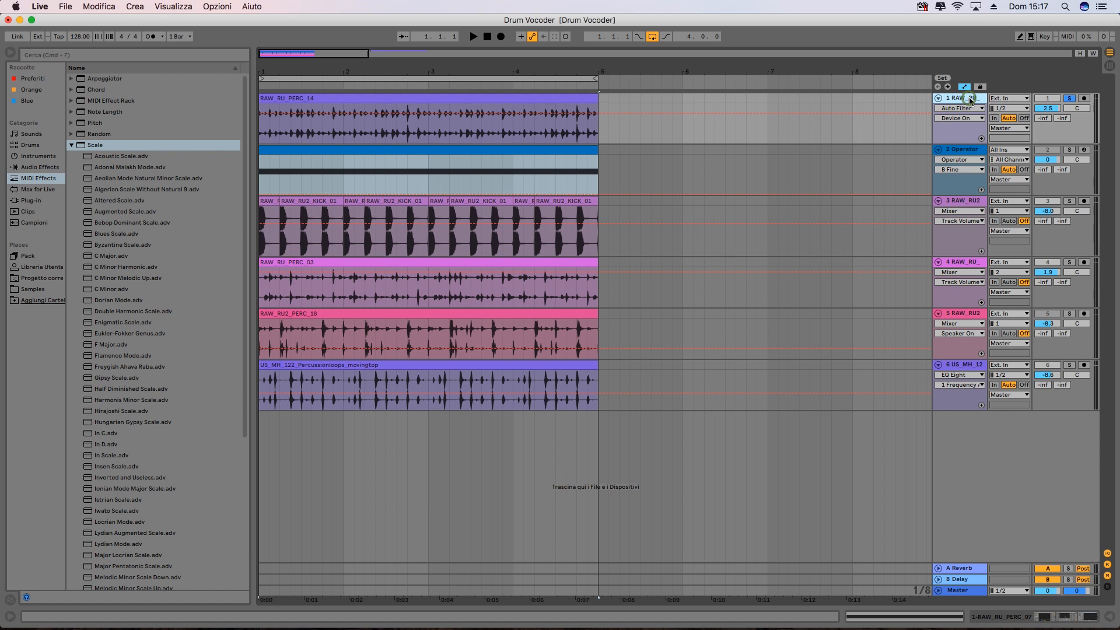
double_click(970, 99)
double_click(501, 104)
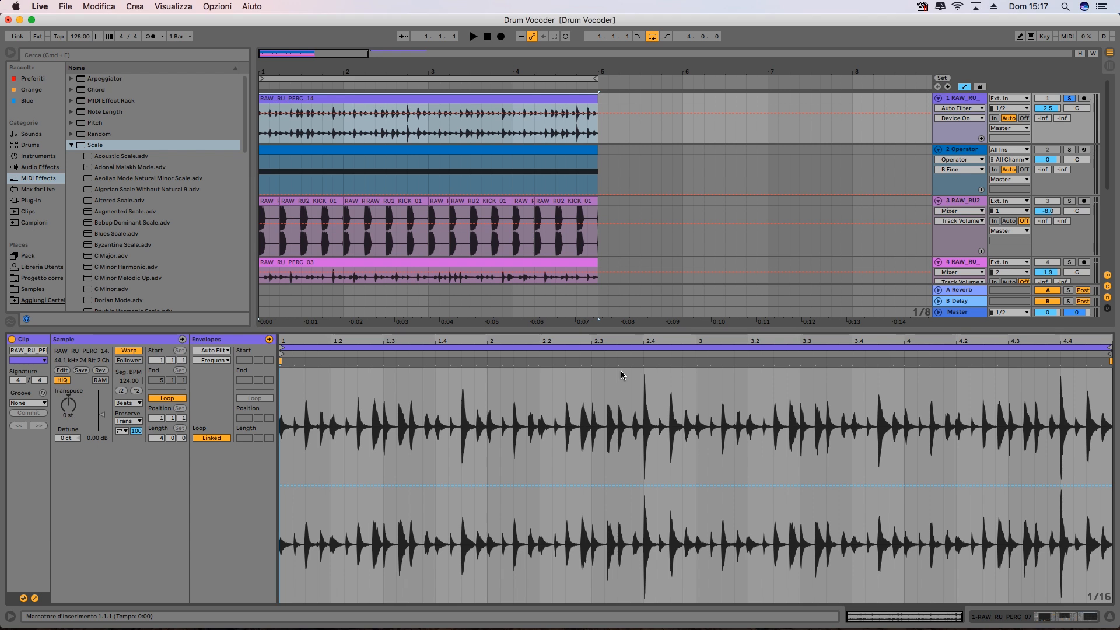
click(343, 125)
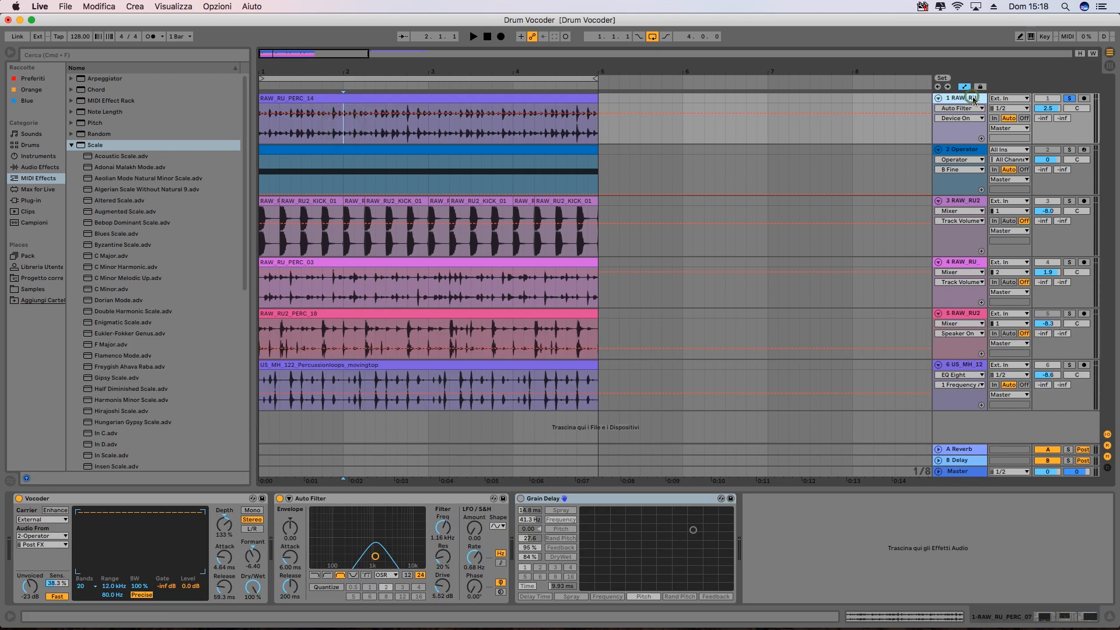
- Turn on the Grain Delay on track 1 and display its DryWet envelope in the RAW_RU_PERC_14 clip
click(532, 499)
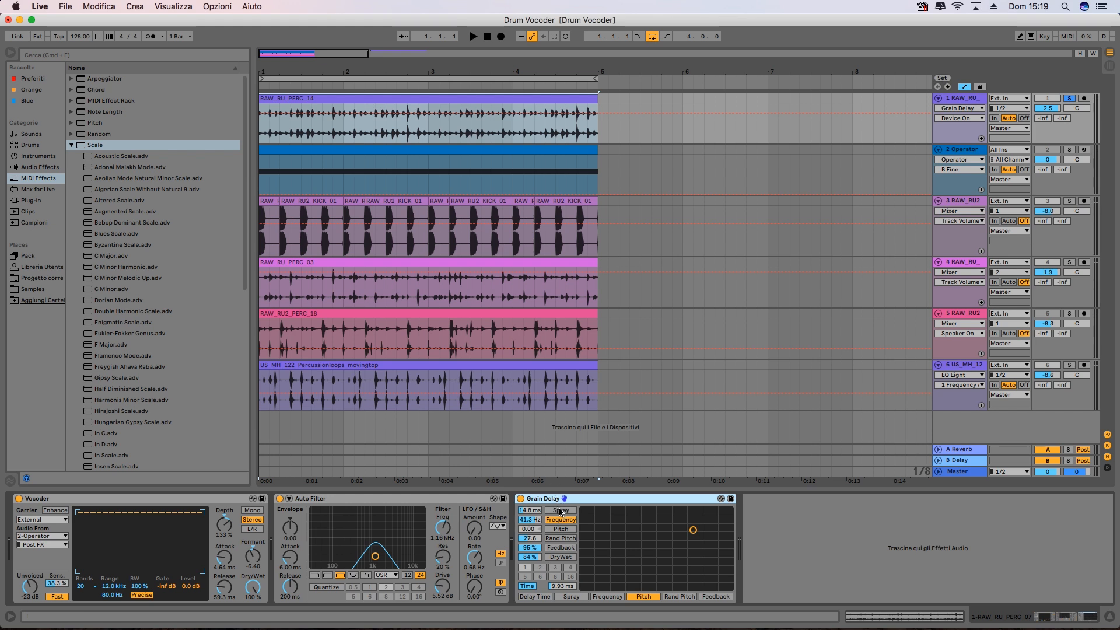
double_click(482, 98)
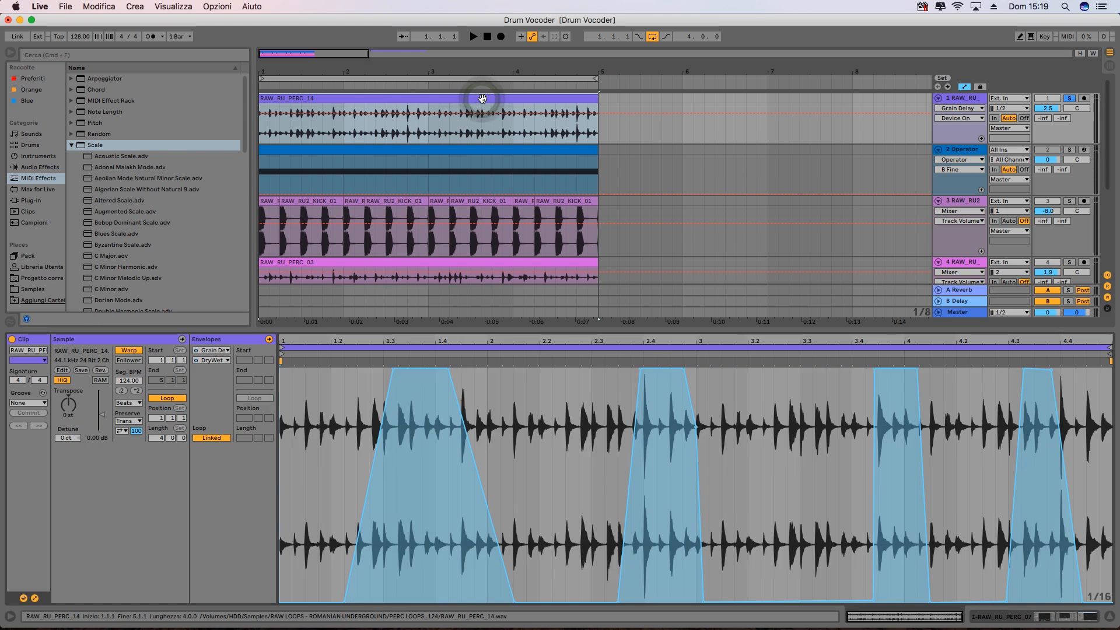
click(268, 340)
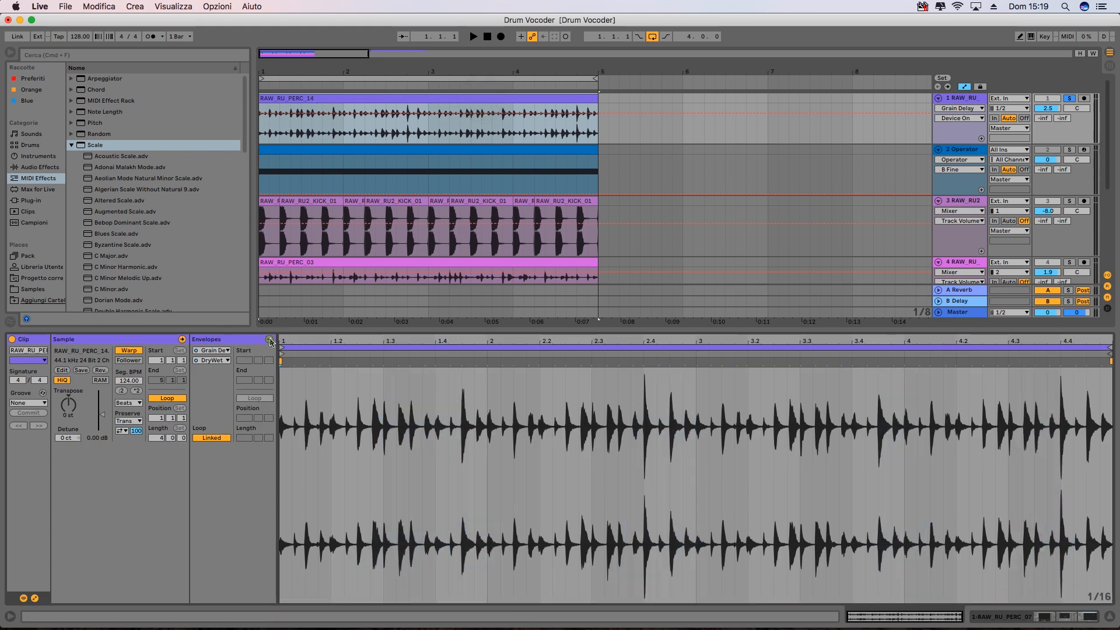
click(269, 340)
click(212, 350)
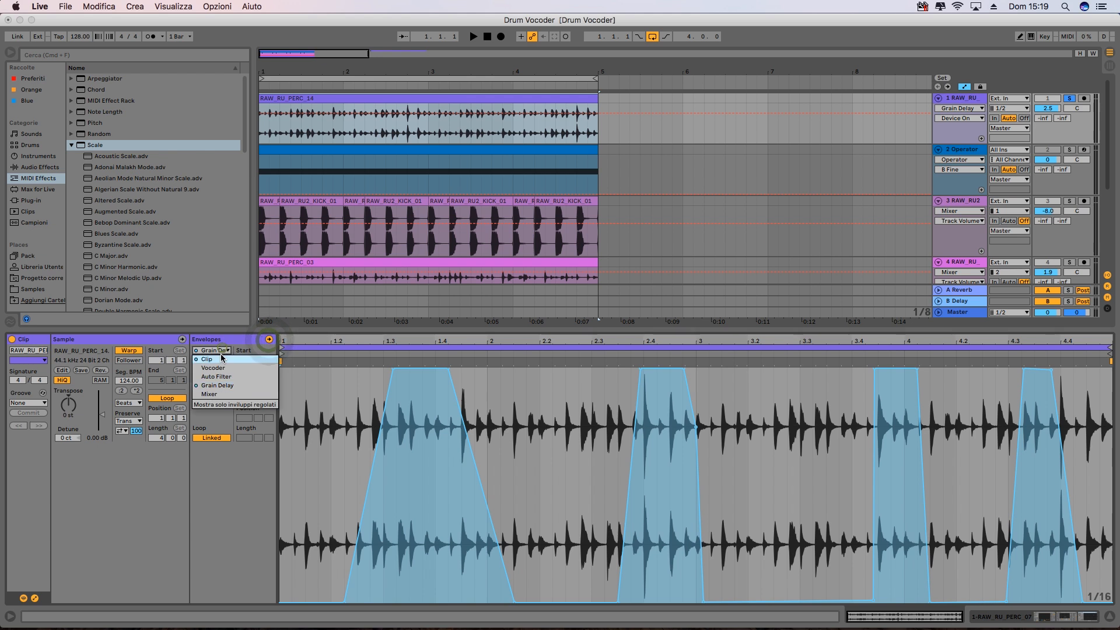
click(219, 388)
click(220, 361)
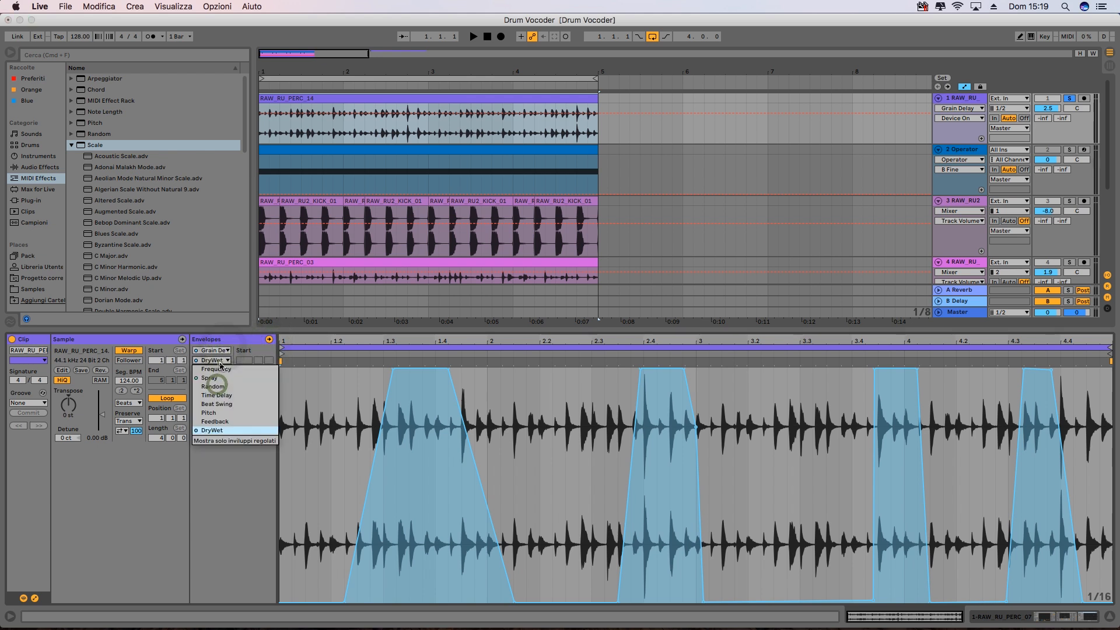
click(217, 430)
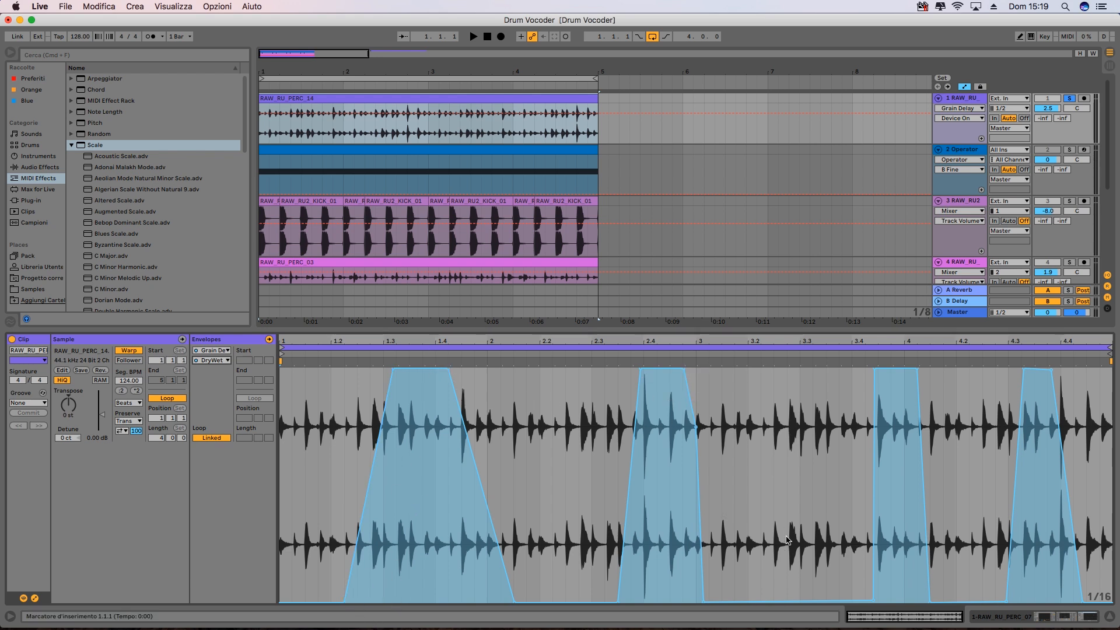
- Add a narrow peak to the clip's Grain Delay DryWet envelope around 3.2.3 and play the track
click(789, 463)
click(780, 380)
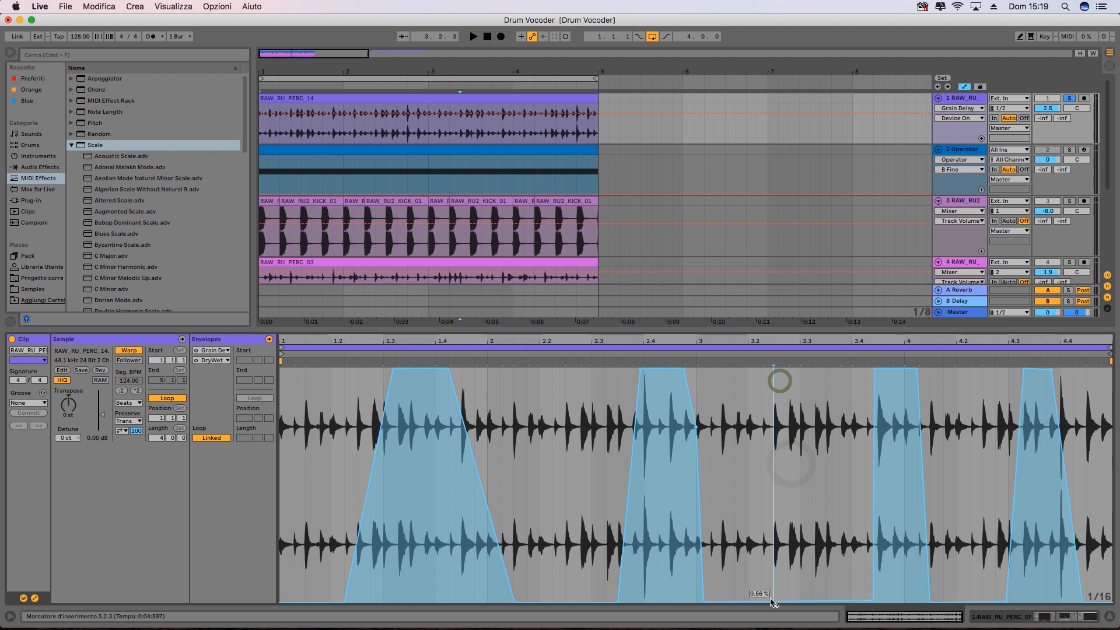
click(770, 601)
click(789, 601)
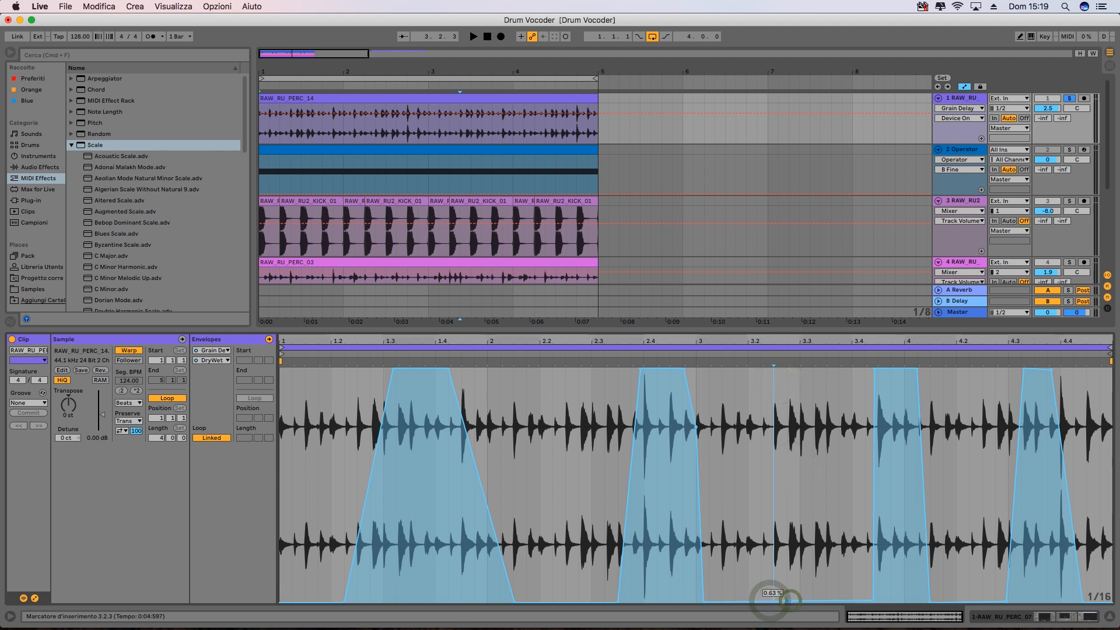
drag(780, 601, 780, 421)
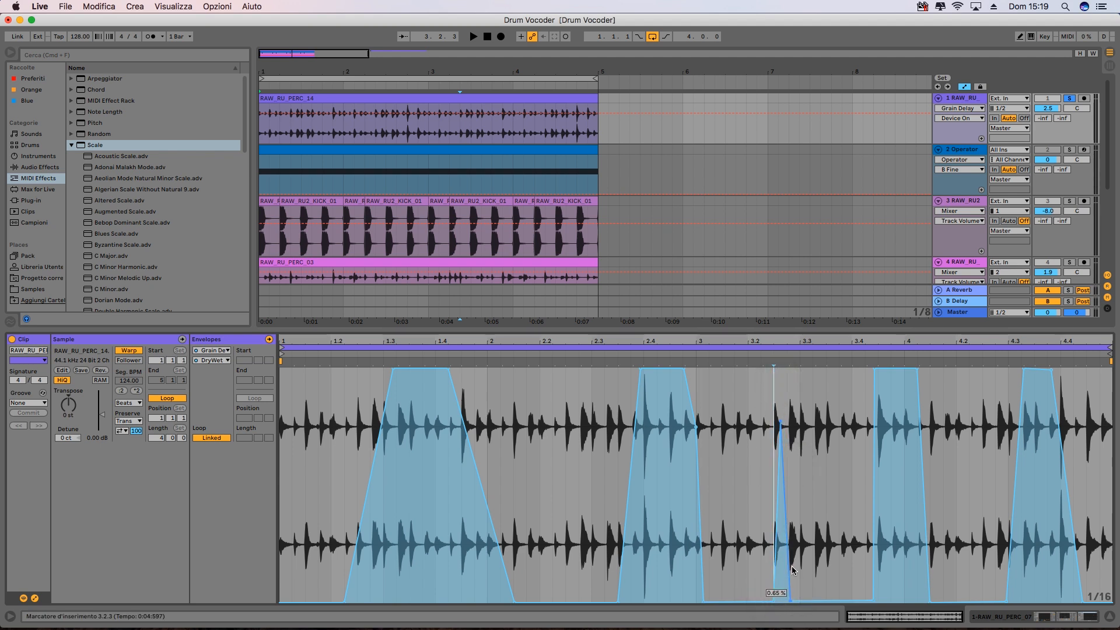
drag(790, 601, 803, 601)
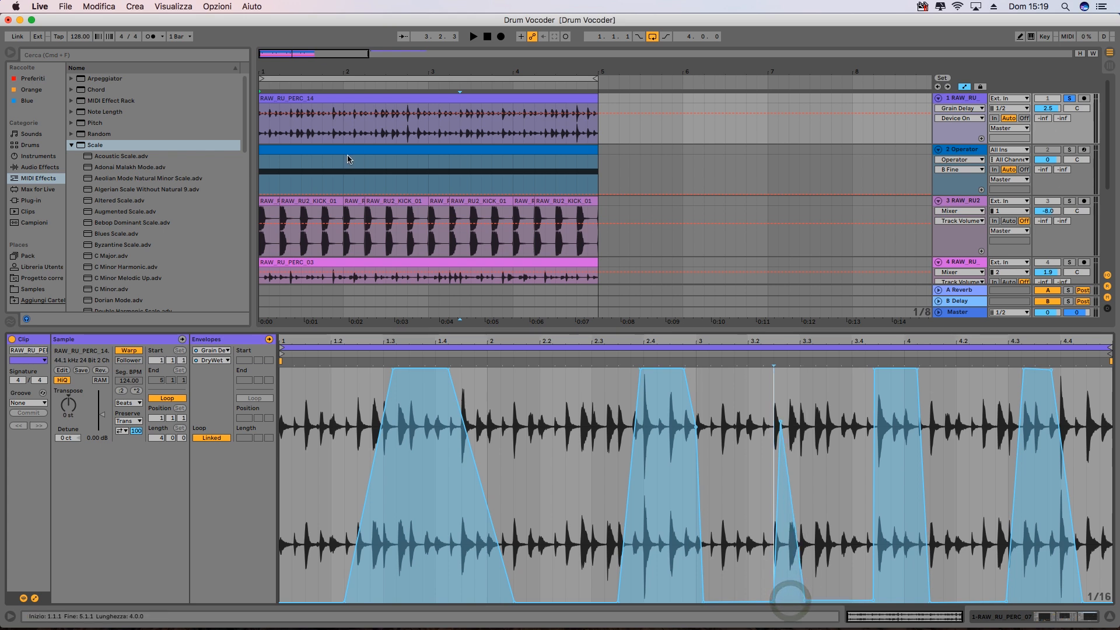
key(space)
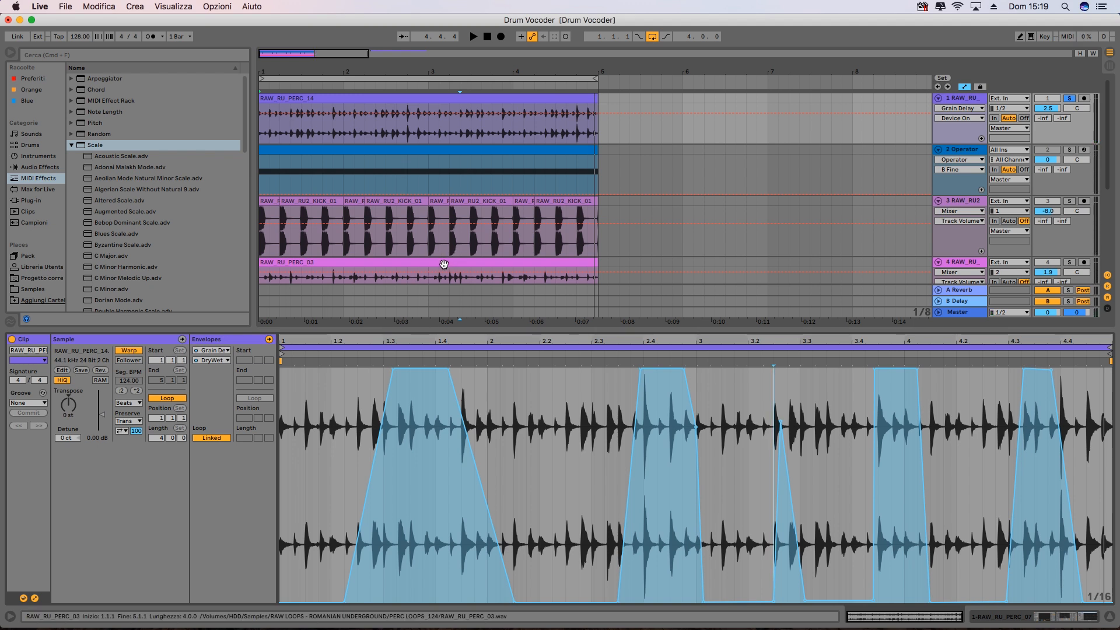
- Review the Grain Delay parameters available for clip envelopes, and play the vocoded track with its devices in view
click(225, 352)
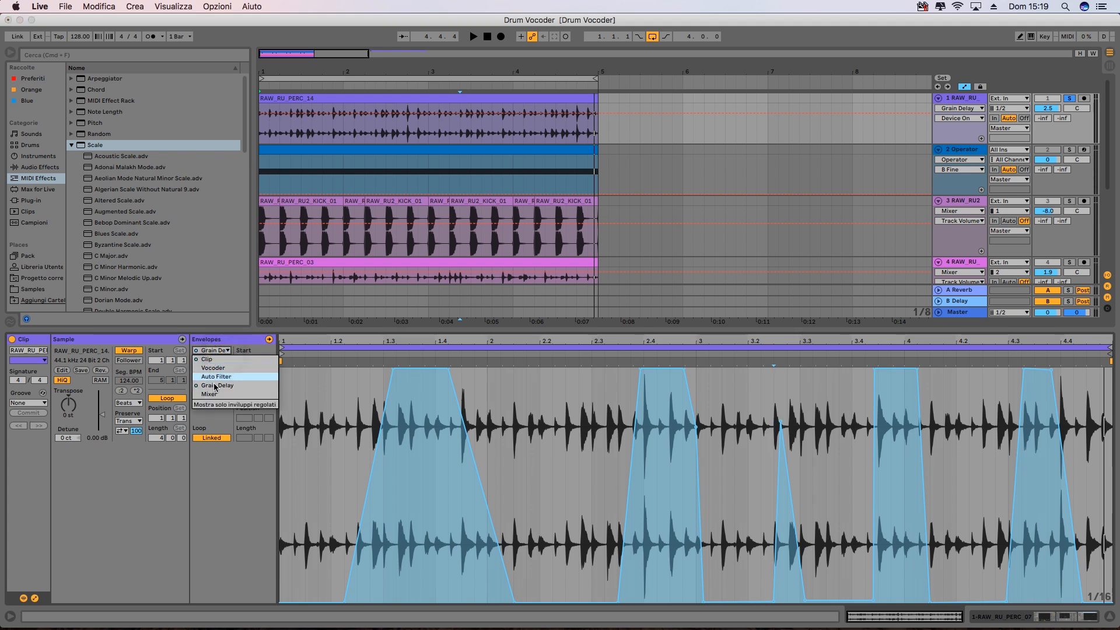
click(217, 385)
click(213, 360)
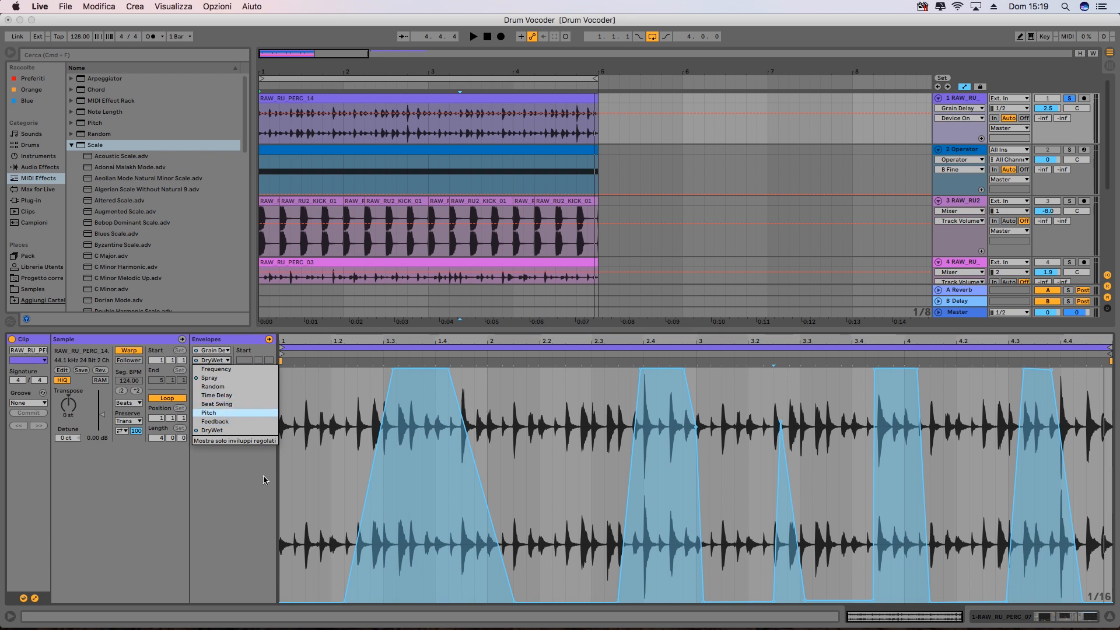
click(245, 503)
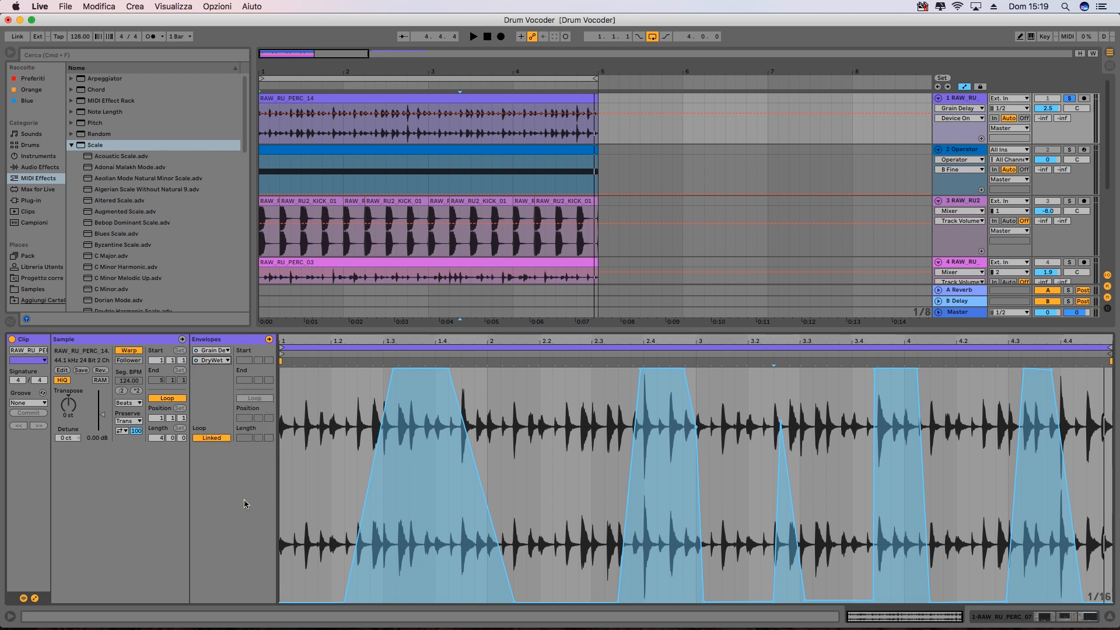
click(1109, 618)
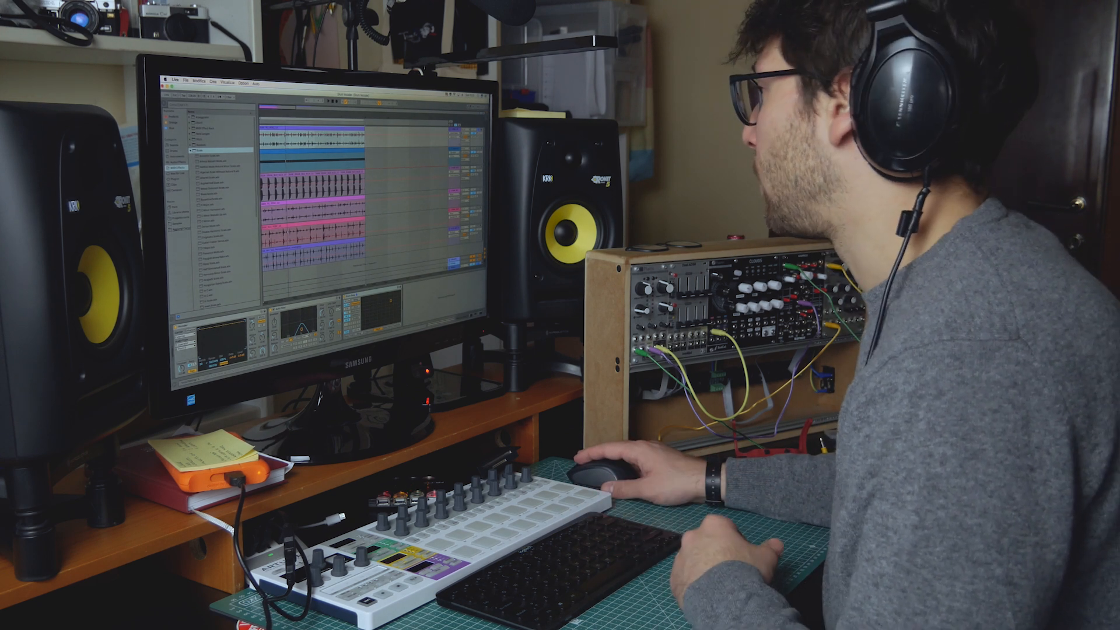
key(space)
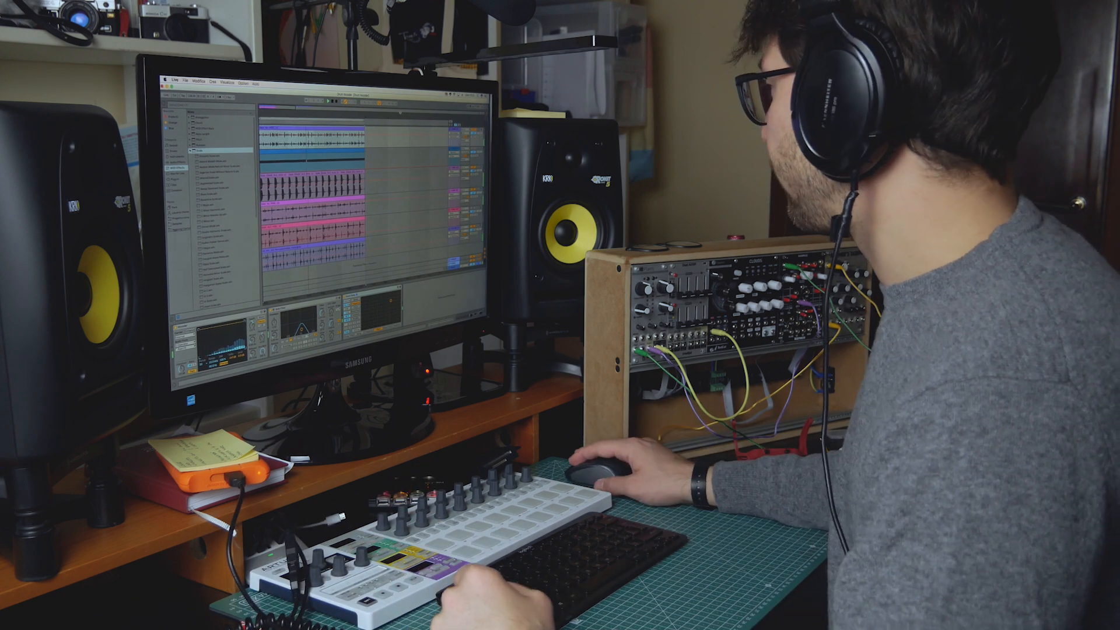
- Add a G1 note at 1.2.2 and a B0 note at 1.2.4 to the MIDI clip on track 7
click(454, 229)
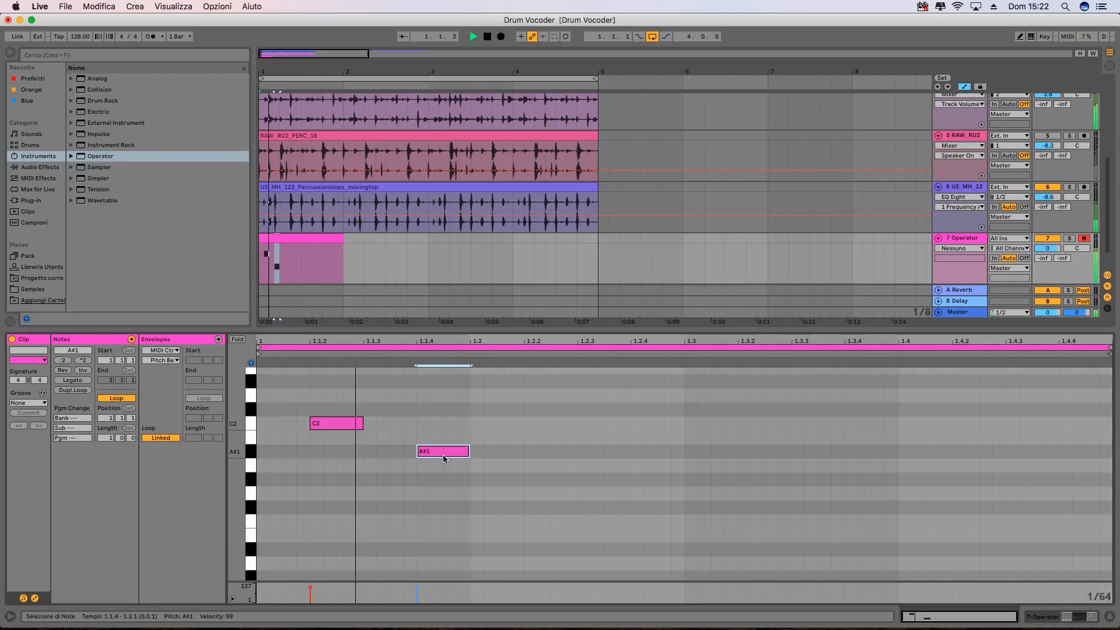
double_click(530, 493)
scroll(559, 496, down, 2)
double_click(654, 558)
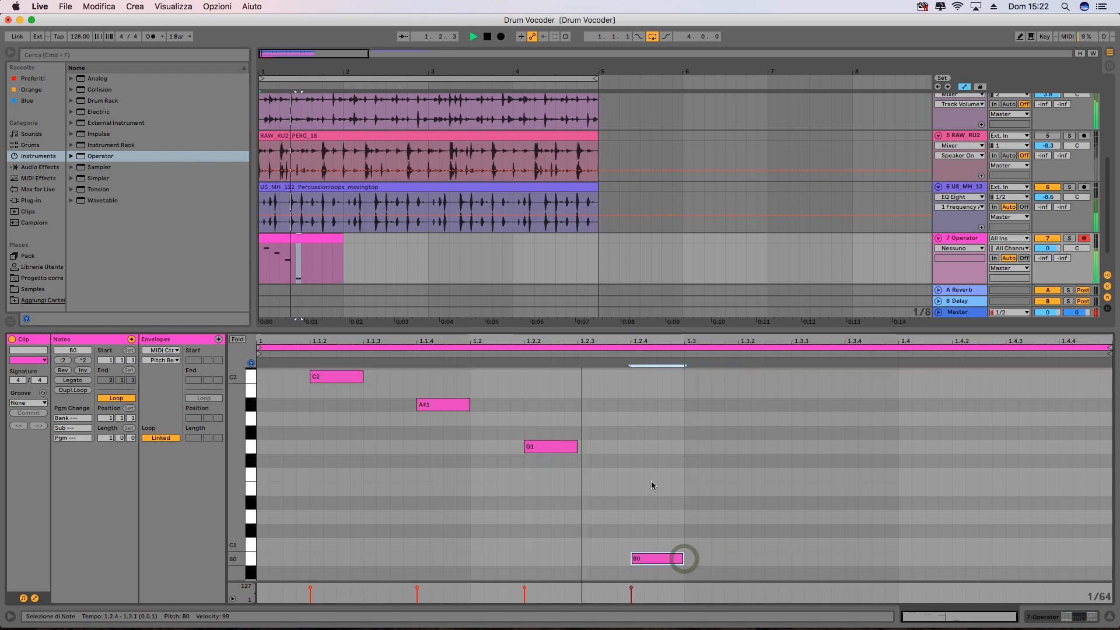
- Add a B0 note spanning two sixteenths from 1.3.2 and a half-sixteenth B0 note at 1.4 in the track 7 clip
double_click(810, 560)
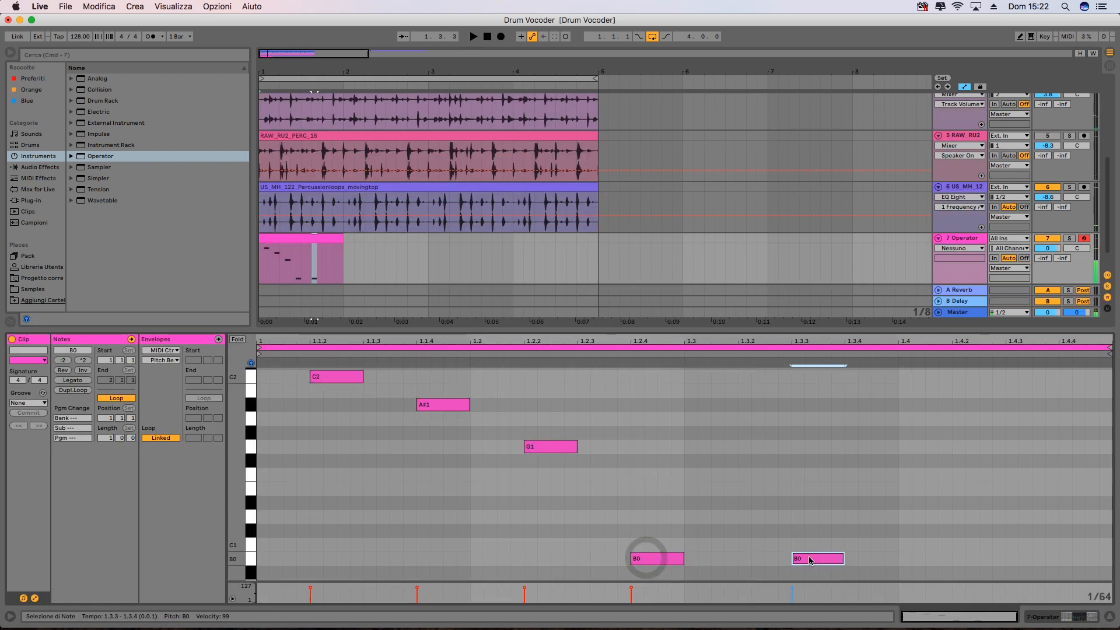
double_click(925, 558)
drag(793, 558, 739, 559)
drag(950, 558, 925, 558)
- Finish the bass pattern with short notes D#1 at 1.4.2, B0 at 1.4.3 and G0 at 1.4.4
double_click(963, 502)
scroll(1043, 543, down, 3)
double_click(1043, 541)
drag(1044, 542, 1070, 528)
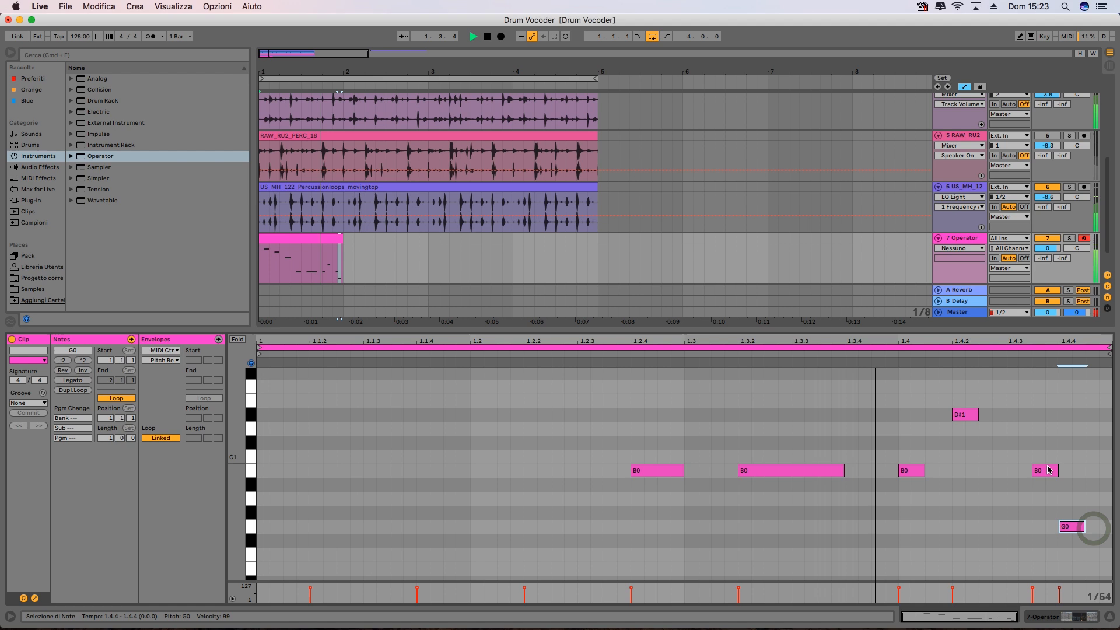
double_click(1019, 470)
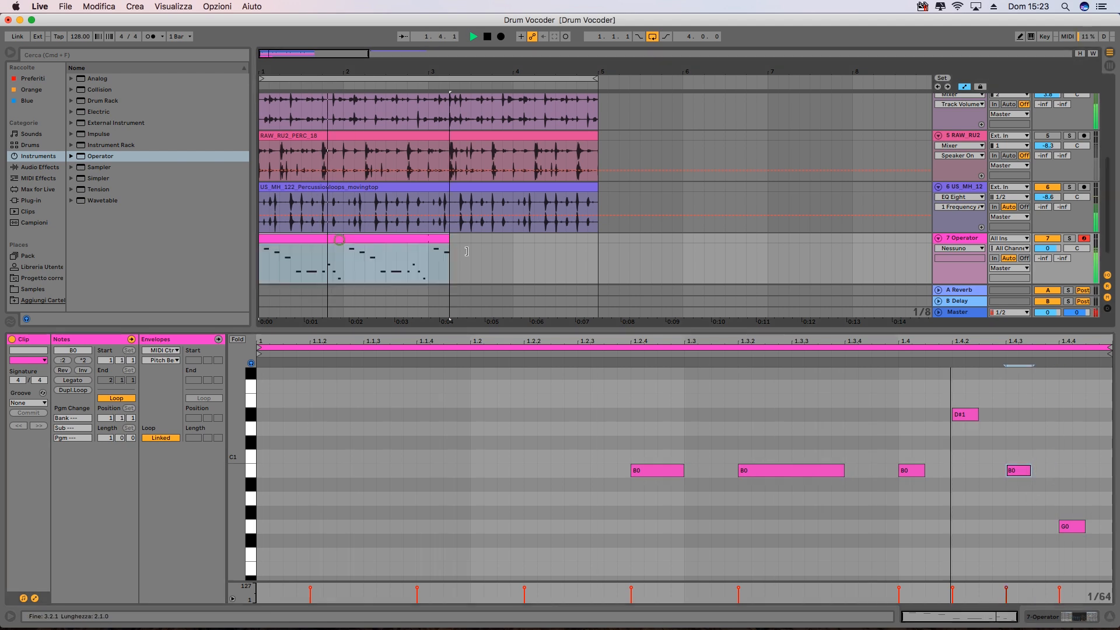
- Loop the track 7 clip out to bar 5 and transpose its first three notes to C1, A#0 and D#1
click(297, 242)
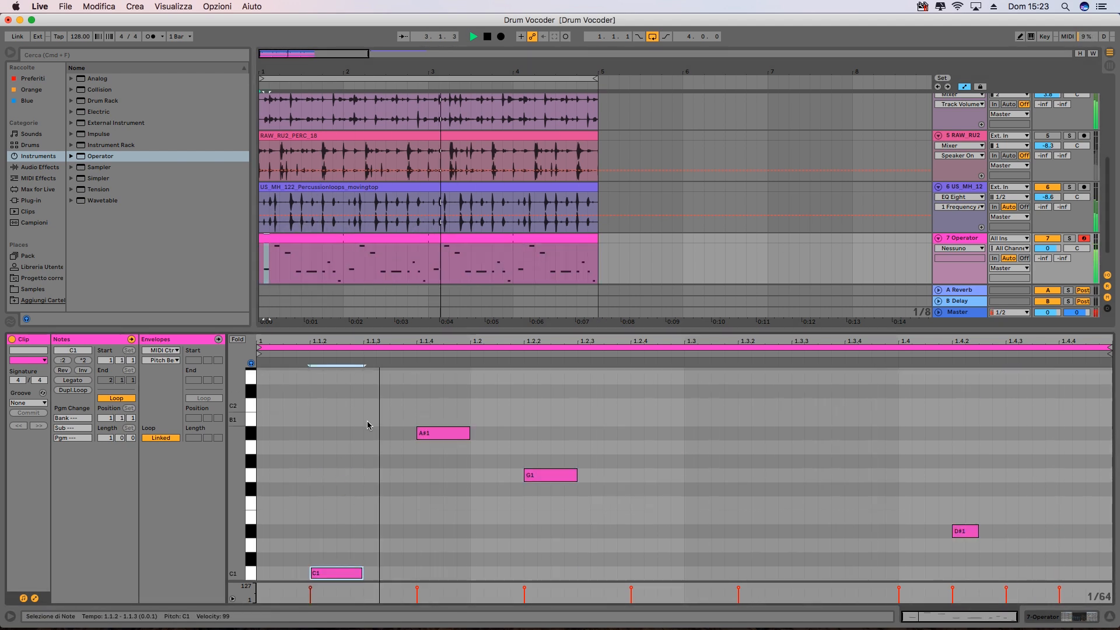
key(shift+Down)
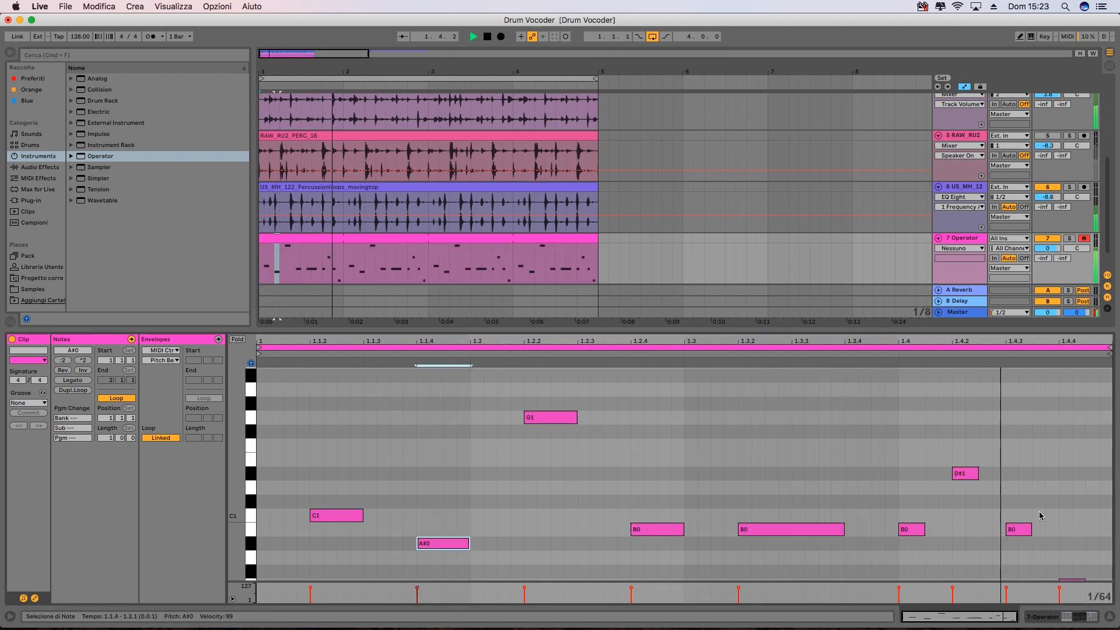
drag(527, 418, 532, 474)
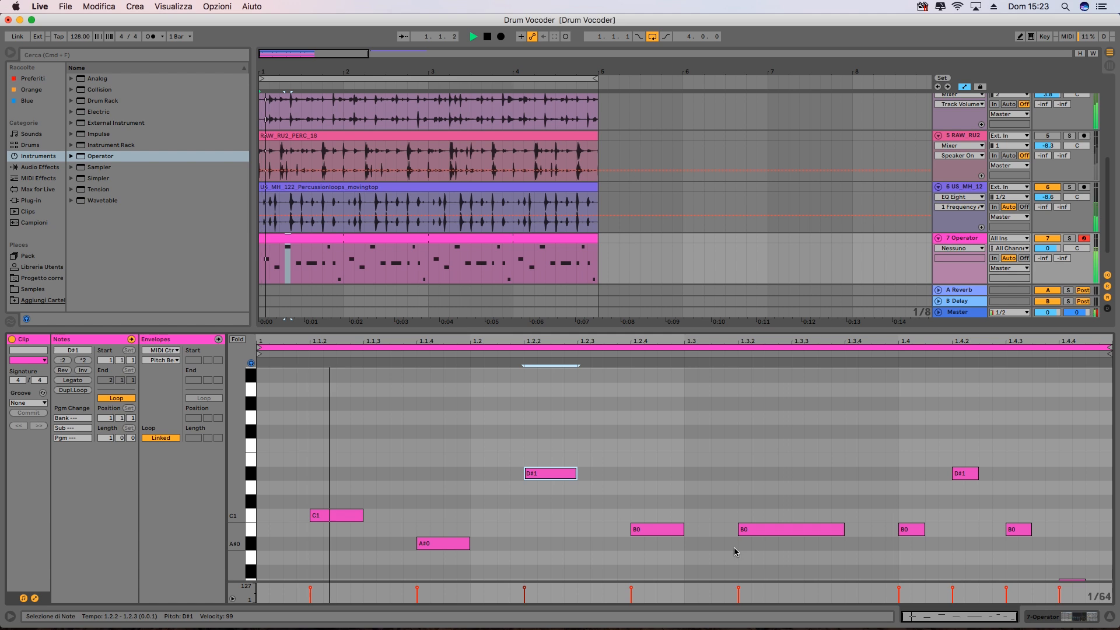
- Mute the kick on track 3 and set the release of the Operator on track 7 to 638 ms
click(1110, 616)
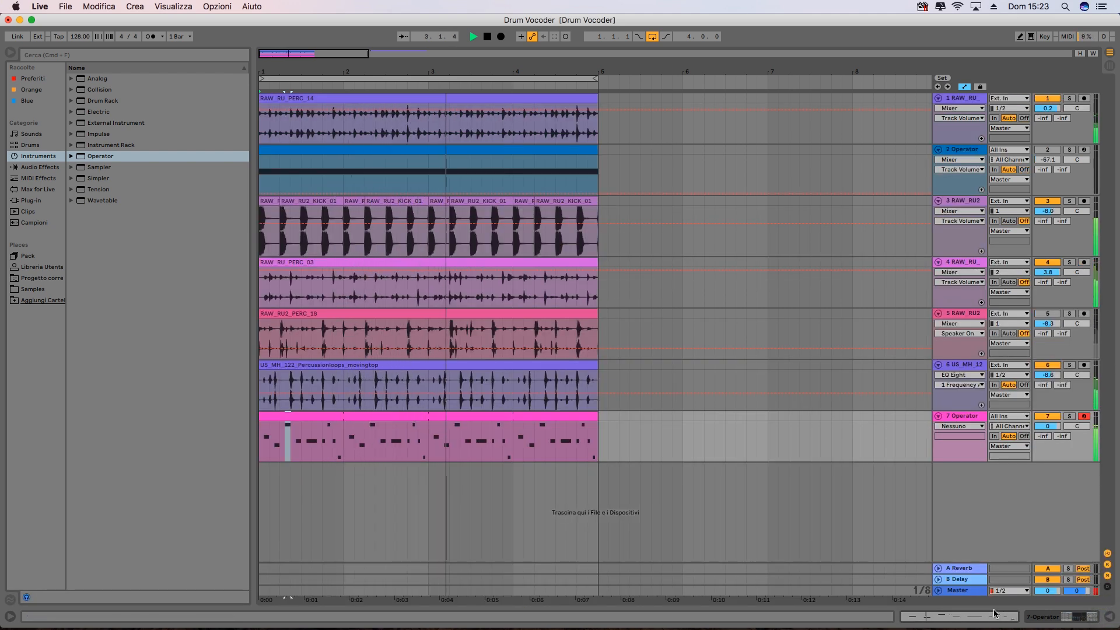
click(1050, 202)
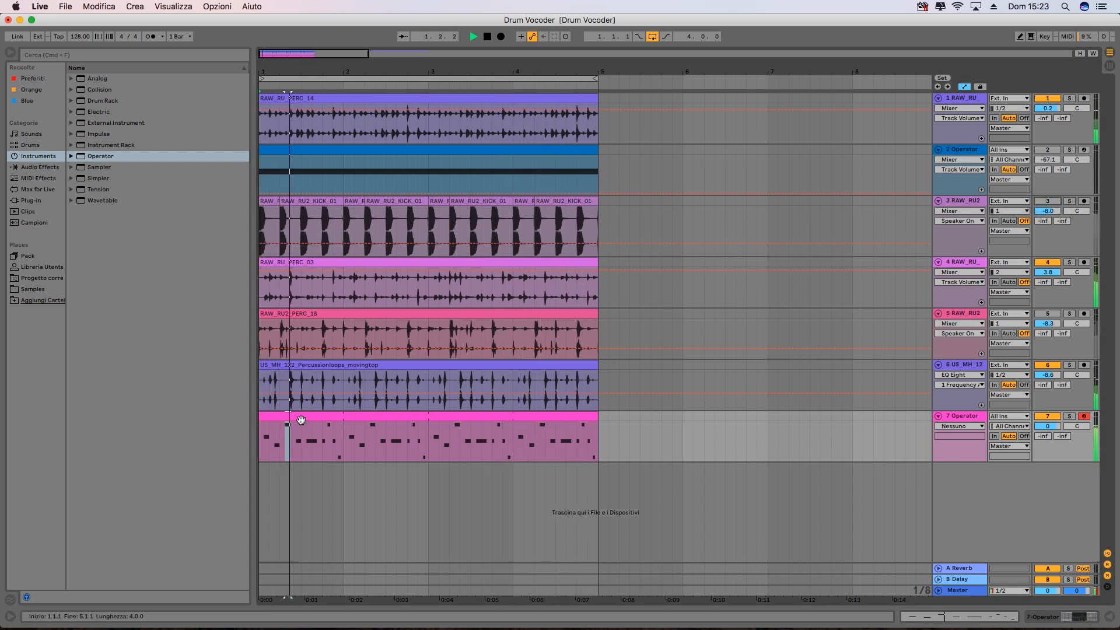
click(970, 418)
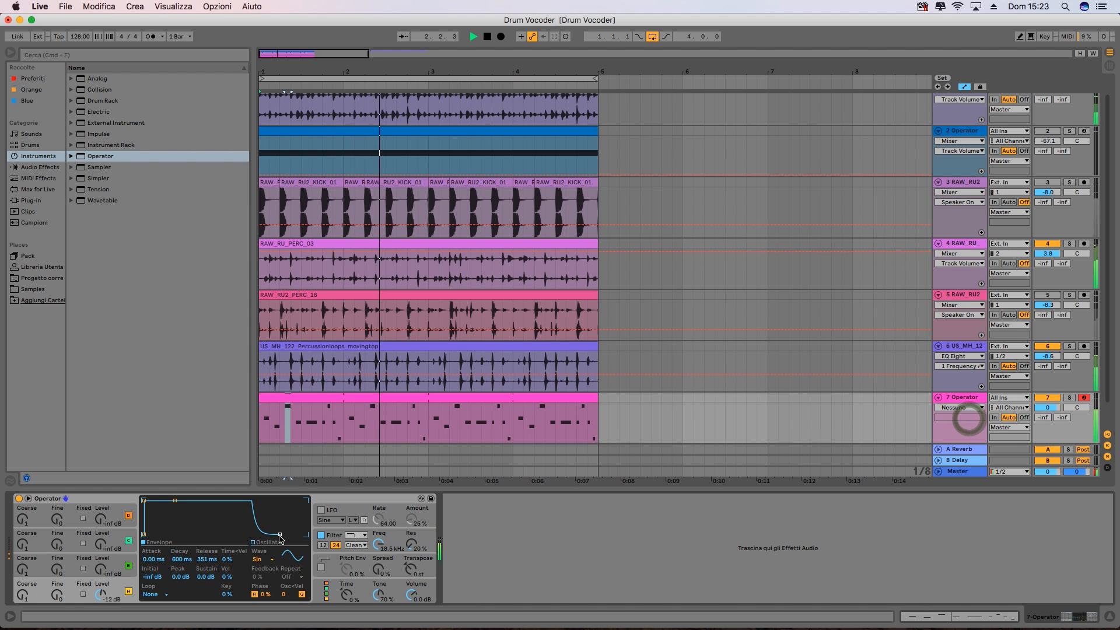
drag(280, 534, 282, 535)
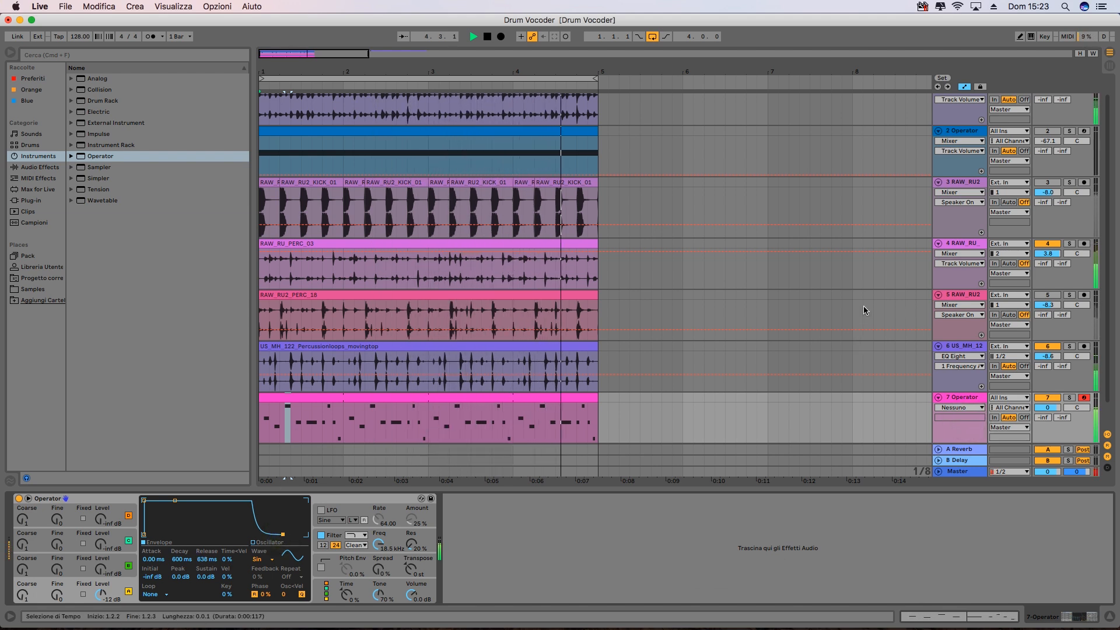
- Unmute the kick on track 3 and set its volume to -6.2 dB
click(1056, 184)
drag(1048, 193, 1048, 189)
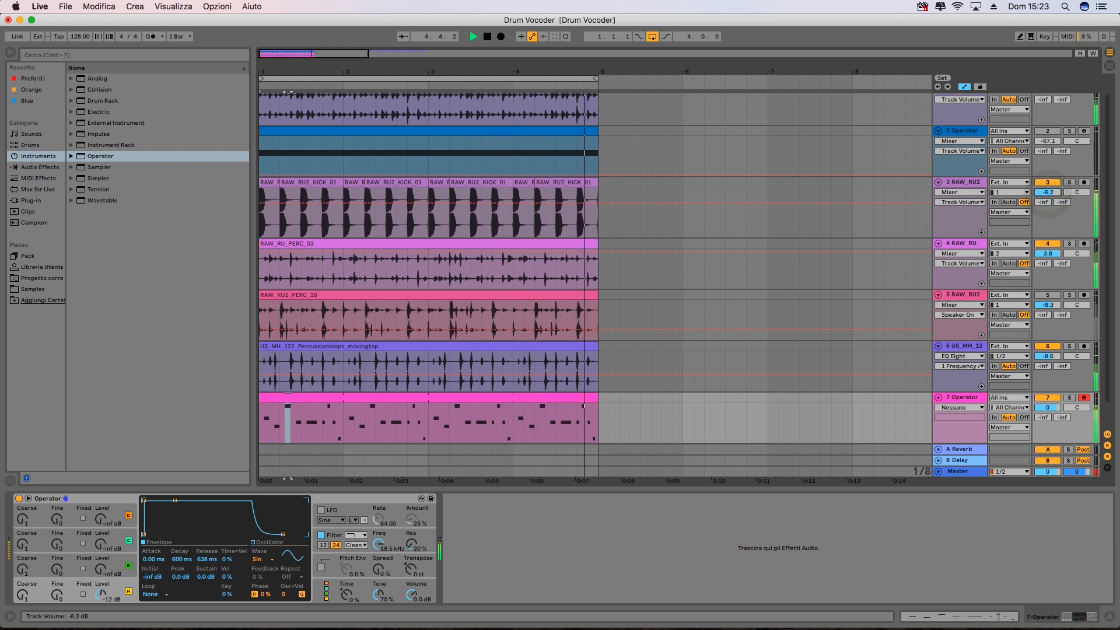